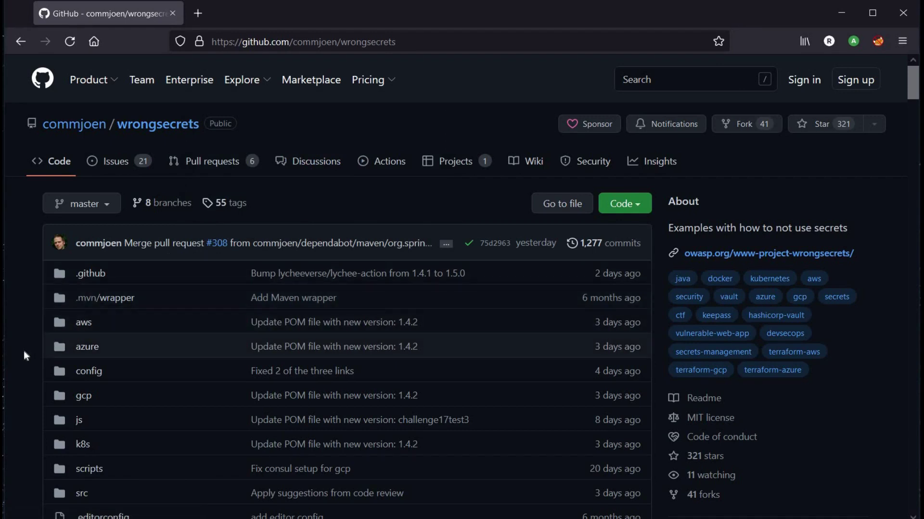
Scroll the wrongsecrets README past the docker exercises and Heroku deployment instructions to the Kubernetes section.
{"action": "scroll", "coordinate": [24, 351], "scroll_direction": "down", "scroll_amount": 1}
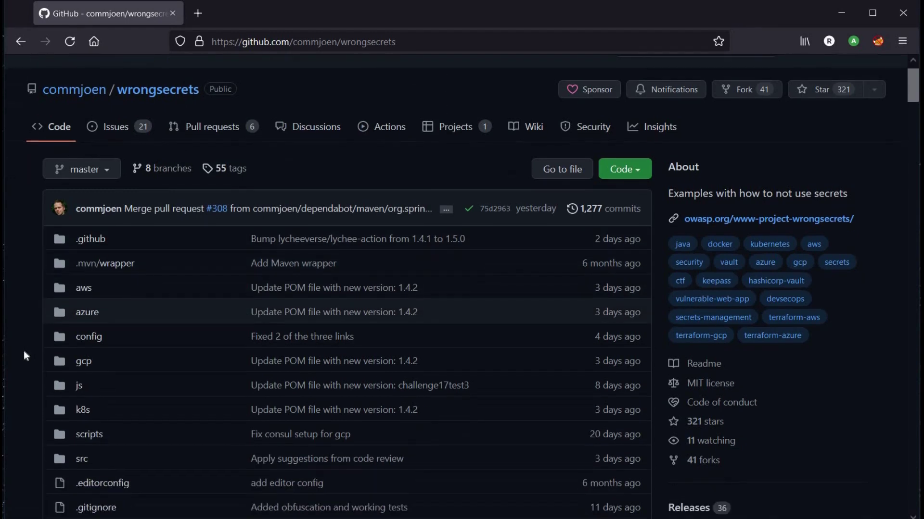
{"action": "scroll", "coordinate": [24, 351], "scroll_direction": "down", "scroll_amount": 1}
{"action": "scroll", "coordinate": [24, 356], "scroll_direction": "down", "scroll_amount": 1}
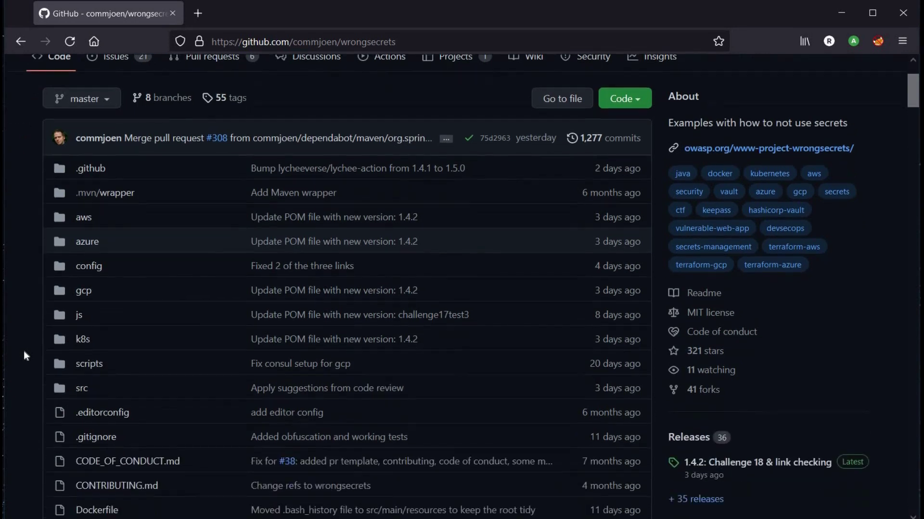
{"action": "scroll", "coordinate": [24, 355], "scroll_direction": "down", "scroll_amount": 1}
{"action": "scroll", "coordinate": [24, 356], "scroll_direction": "down", "scroll_amount": 1}
{"action": "scroll", "coordinate": [24, 356], "scroll_direction": "down", "scroll_amount": 1}
{"action": "scroll", "coordinate": [24, 351], "scroll_direction": "down", "scroll_amount": 1}
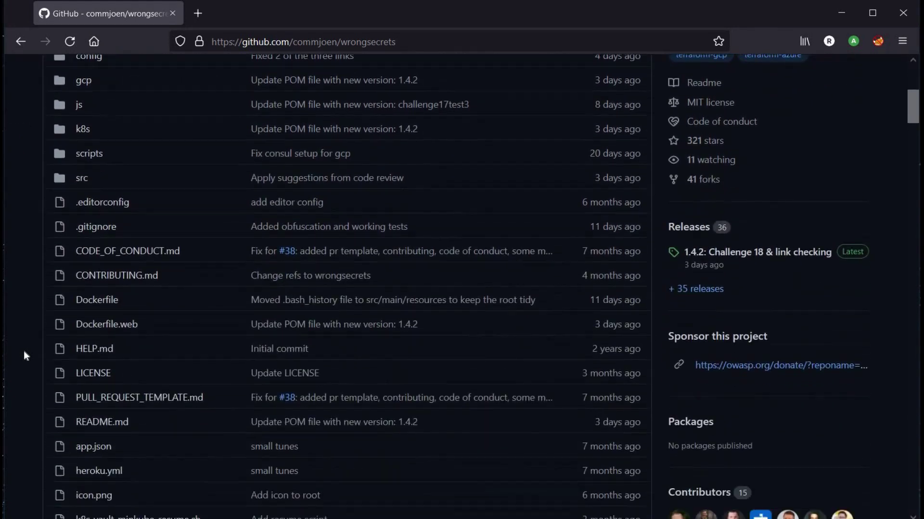
{"action": "scroll", "coordinate": [24, 352], "scroll_direction": "down", "scroll_amount": 1}
{"action": "scroll", "coordinate": [24, 352], "scroll_direction": "down", "scroll_amount": 1}
{"action": "scroll", "coordinate": [24, 356], "scroll_direction": "down", "scroll_amount": 1}
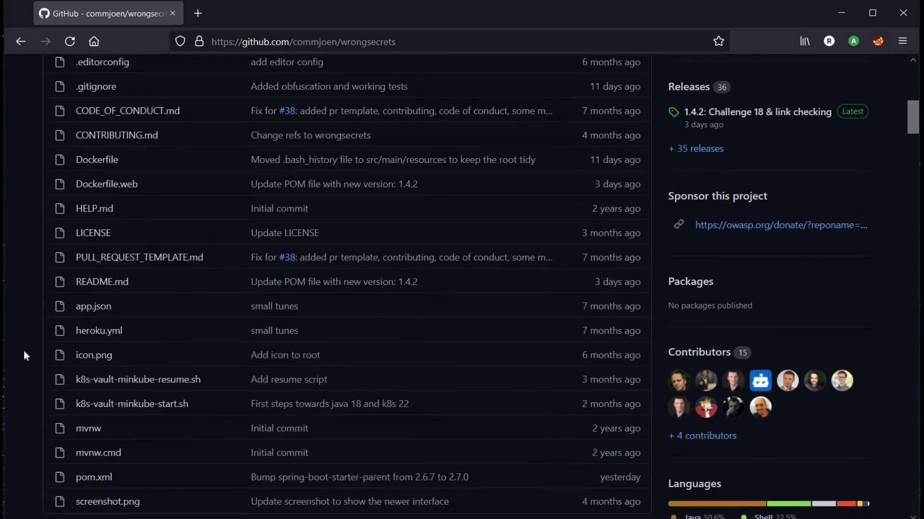
{"action": "scroll", "coordinate": [24, 356], "scroll_direction": "down", "scroll_amount": 1}
{"action": "scroll", "coordinate": [24, 356], "scroll_direction": "down", "scroll_amount": 1}
{"action": "scroll", "coordinate": [24, 356], "scroll_direction": "down", "scroll_amount": 1}
{"action": "scroll", "coordinate": [24, 356], "scroll_direction": "down", "scroll_amount": 2}
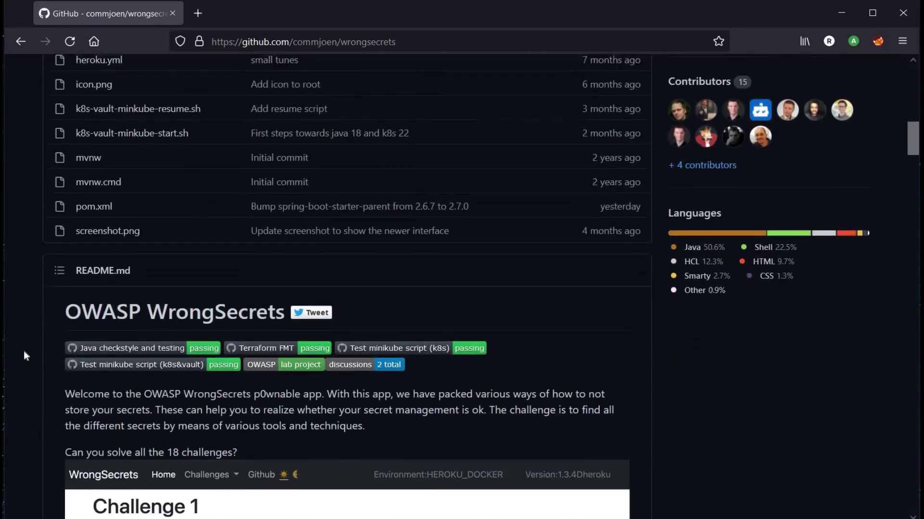
{"action": "scroll", "coordinate": [24, 356], "scroll_direction": "down", "scroll_amount": 2}
{"action": "scroll", "coordinate": [24, 356], "scroll_direction": "down", "scroll_amount": 2}
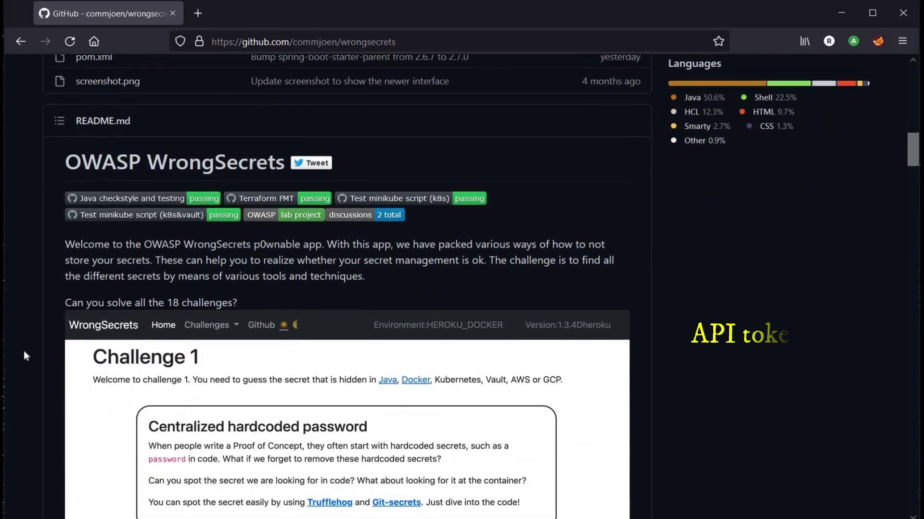
{"action": "scroll", "coordinate": [24, 356], "scroll_direction": "down", "scroll_amount": 1}
{"action": "scroll", "coordinate": [24, 356], "scroll_direction": "down", "scroll_amount": 1}
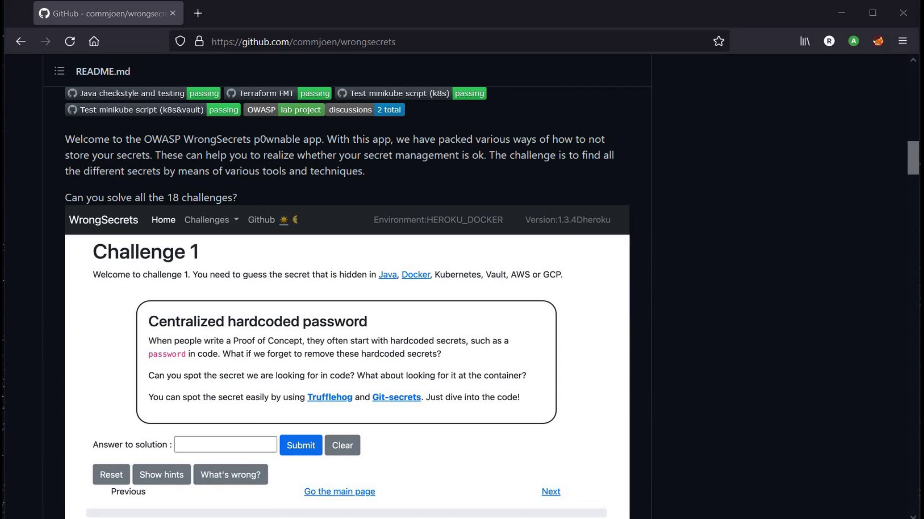
{"action": "scroll", "coordinate": [23, 469], "scroll_direction": "down", "scroll_amount": 1}
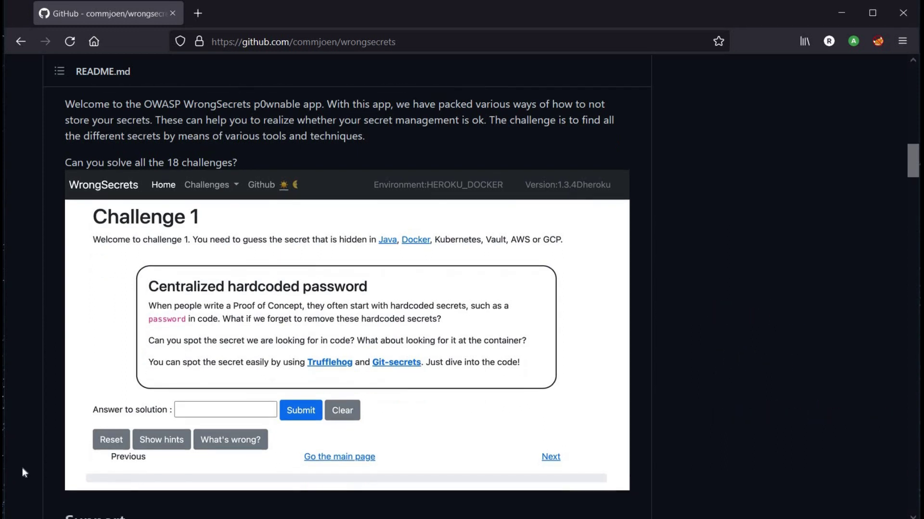
{"action": "scroll", "coordinate": [22, 467], "scroll_direction": "down", "scroll_amount": 2}
{"action": "scroll", "coordinate": [22, 467], "scroll_direction": "down", "scroll_amount": 2}
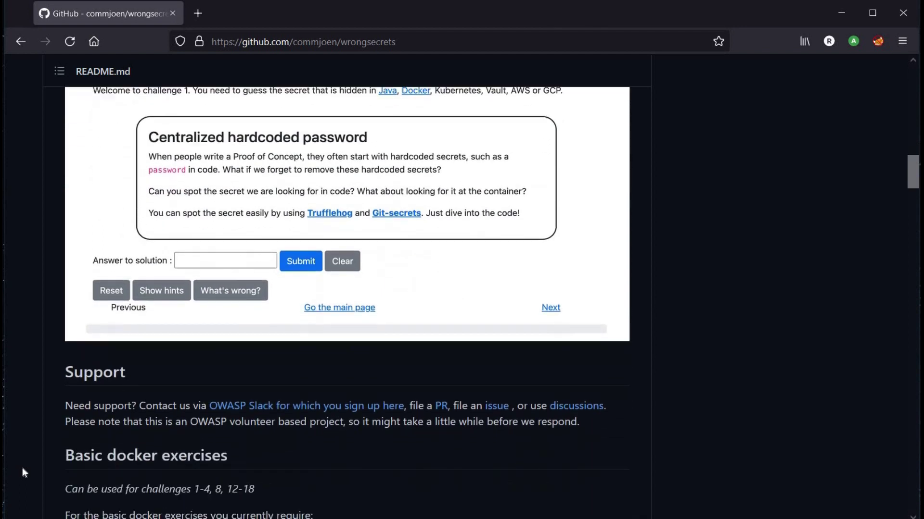
{"action": "scroll", "coordinate": [22, 468], "scroll_direction": "down", "scroll_amount": 2}
{"action": "scroll", "coordinate": [23, 467], "scroll_direction": "down", "scroll_amount": 2}
{"action": "scroll", "coordinate": [22, 467], "scroll_direction": "down", "scroll_amount": 2}
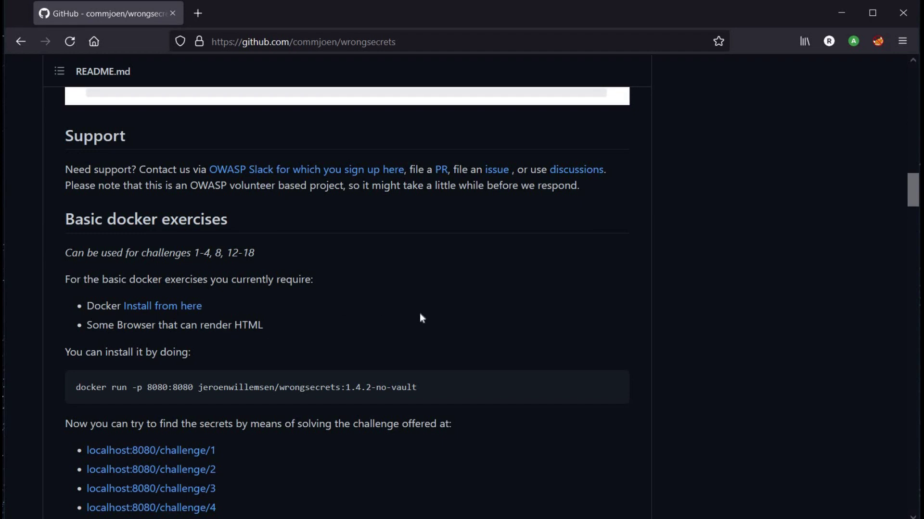
{"action": "scroll", "coordinate": [419, 314], "scroll_direction": "down", "scroll_amount": 1}
{"action": "scroll", "coordinate": [420, 314], "scroll_direction": "down", "scroll_amount": 5}
{"action": "scroll", "coordinate": [419, 314], "scroll_direction": "down", "scroll_amount": 2}
{"action": "scroll", "coordinate": [420, 315], "scroll_direction": "down", "scroll_amount": 3}
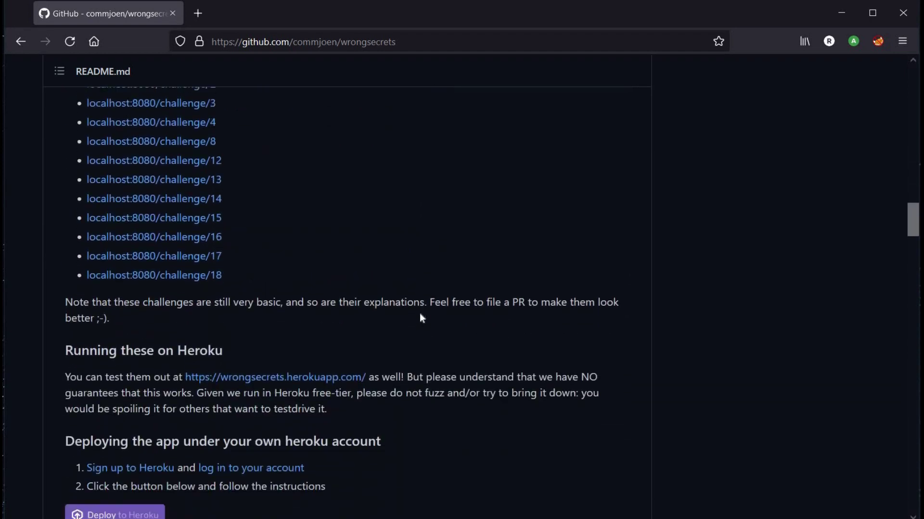
{"action": "scroll", "coordinate": [420, 315], "scroll_direction": "down", "scroll_amount": 2}
{"action": "scroll", "coordinate": [420, 316], "scroll_direction": "down", "scroll_amount": 1}
{"action": "scroll", "coordinate": [420, 315], "scroll_direction": "down", "scroll_amount": 1}
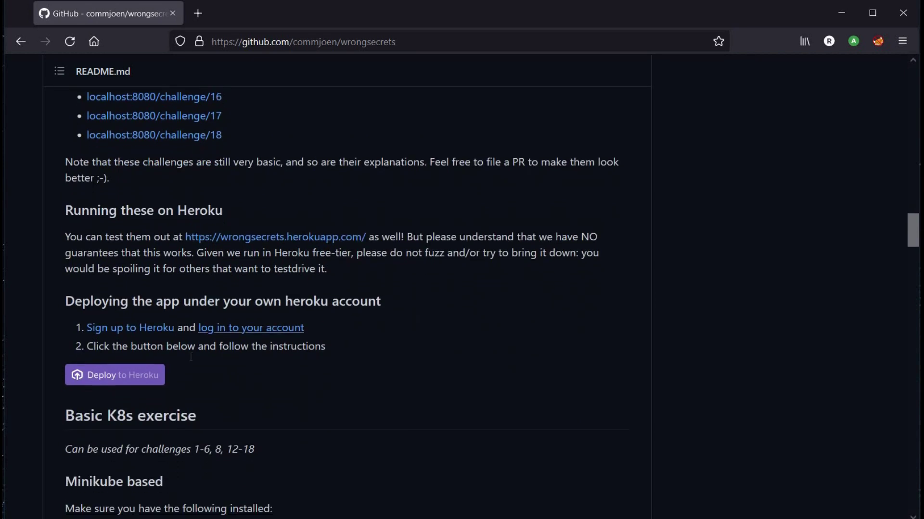
Start the Deploy to Heroku flow and look over the Heroku sign-up page.
{"action": "left_click", "coordinate": [121, 380]}
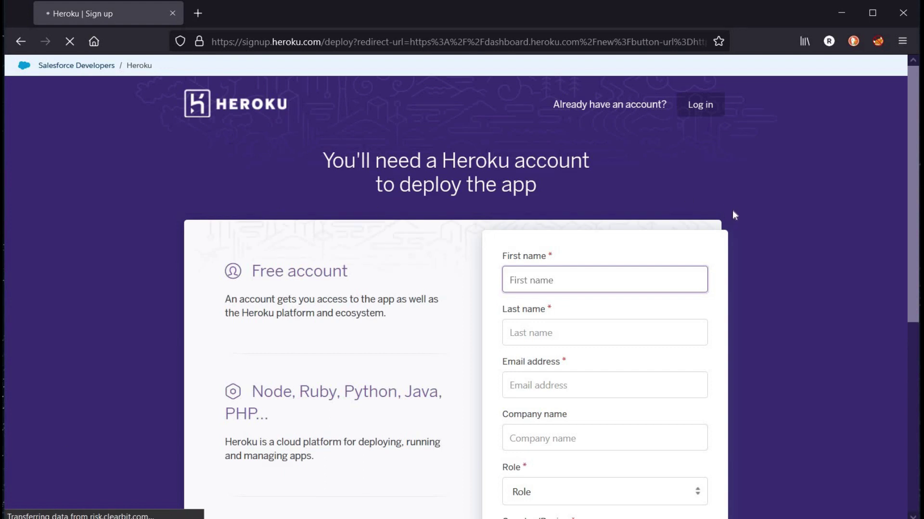
{"action": "left_click", "coordinate": [801, 350]}
{"action": "scroll", "coordinate": [801, 349], "scroll_direction": "down", "scroll_amount": 1}
{"action": "scroll", "coordinate": [800, 350], "scroll_direction": "down", "scroll_amount": 2}
{"action": "scroll", "coordinate": [801, 350], "scroll_direction": "down", "scroll_amount": 2}
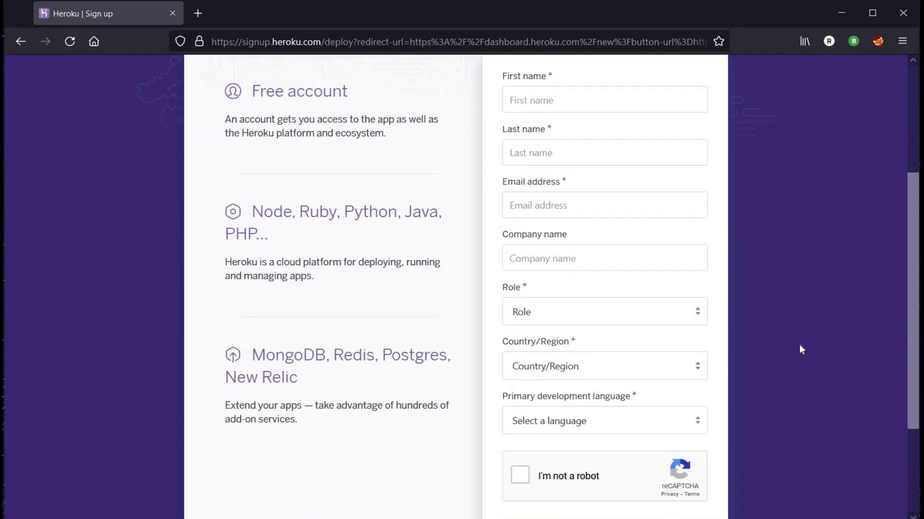
{"action": "scroll", "coordinate": [801, 350], "scroll_direction": "up", "scroll_amount": 2}
{"action": "scroll", "coordinate": [801, 349], "scroll_direction": "up", "scroll_amount": 2}
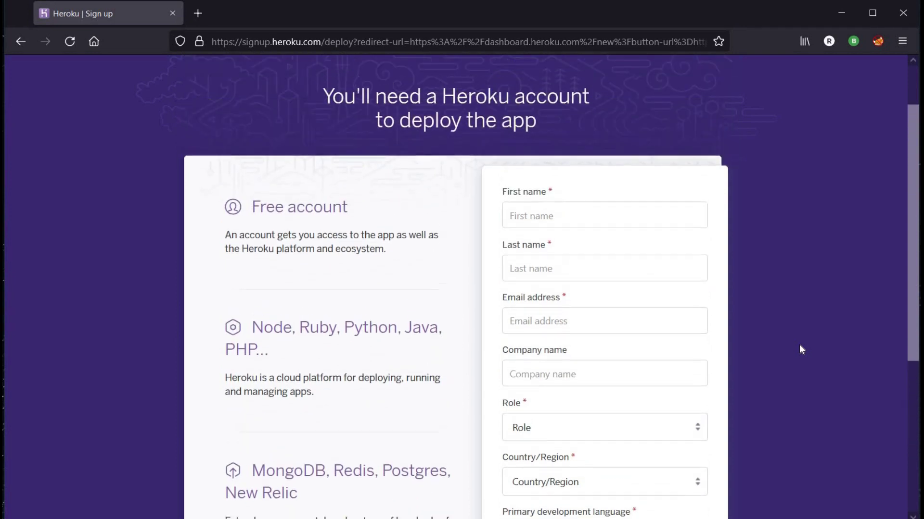
{"action": "scroll", "coordinate": [801, 350], "scroll_direction": "up", "scroll_amount": 1}
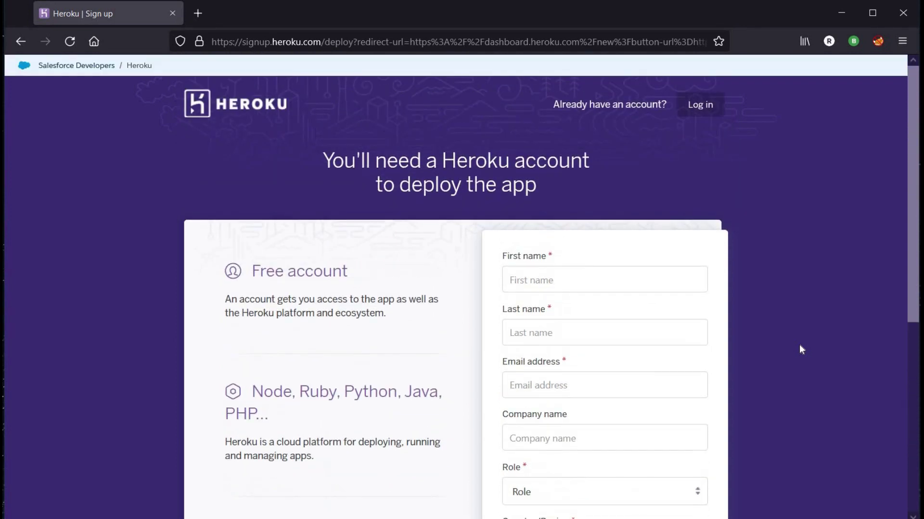
Log in to Heroku with the saved credentials and postpone multi-factor authentication.
{"action": "left_click", "coordinate": [695, 113]}
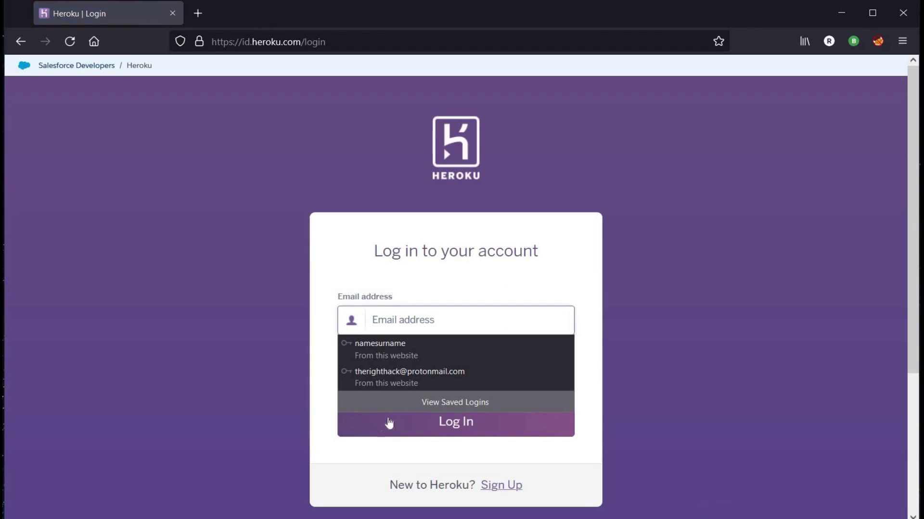
{"action": "left_click", "coordinate": [381, 373]}
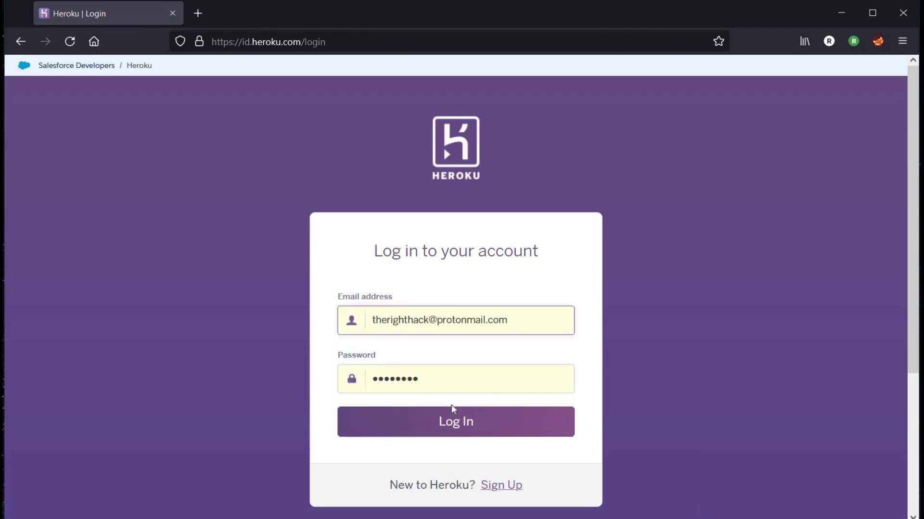
{"action": "left_click", "coordinate": [439, 424]}
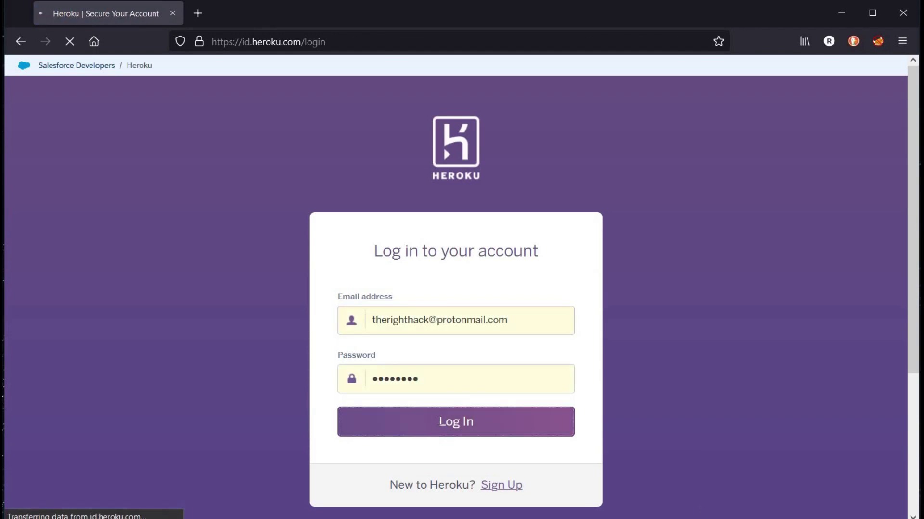
{"action": "left_click", "coordinate": [452, 451]}
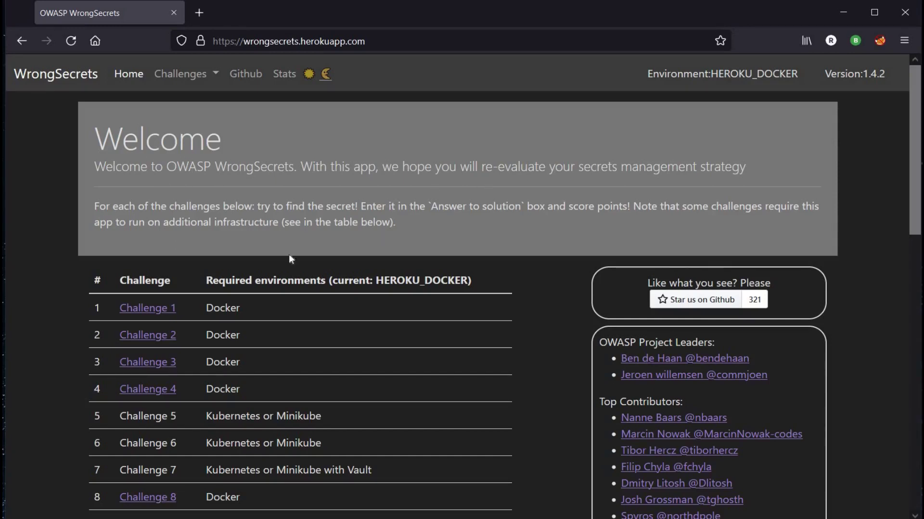
Open Challenge 1, 'Centralized hardcoded password', from the WrongSecrets challenges table.
{"action": "left_click", "coordinate": [158, 310]}
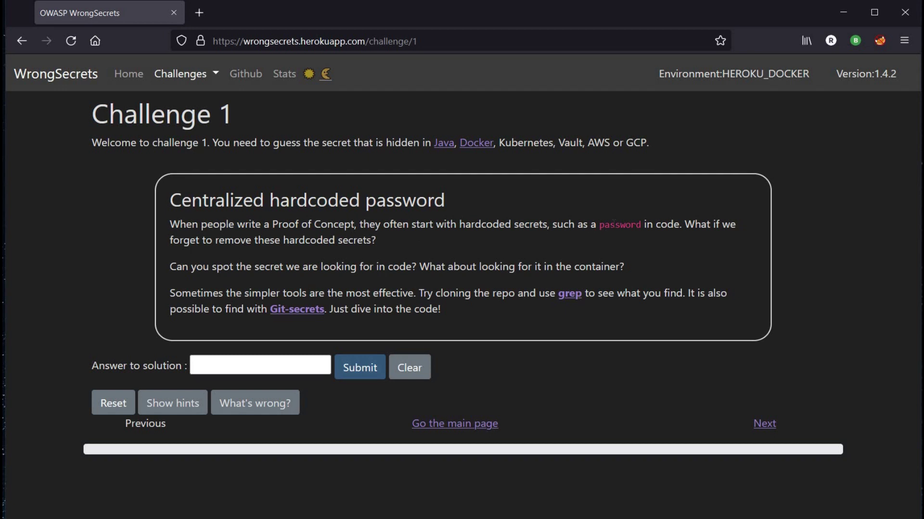
Submit 'let me in' as the Challenge 1 answer and get it rejected as incorrect.
{"action": "double_click", "coordinate": [613, 223]}
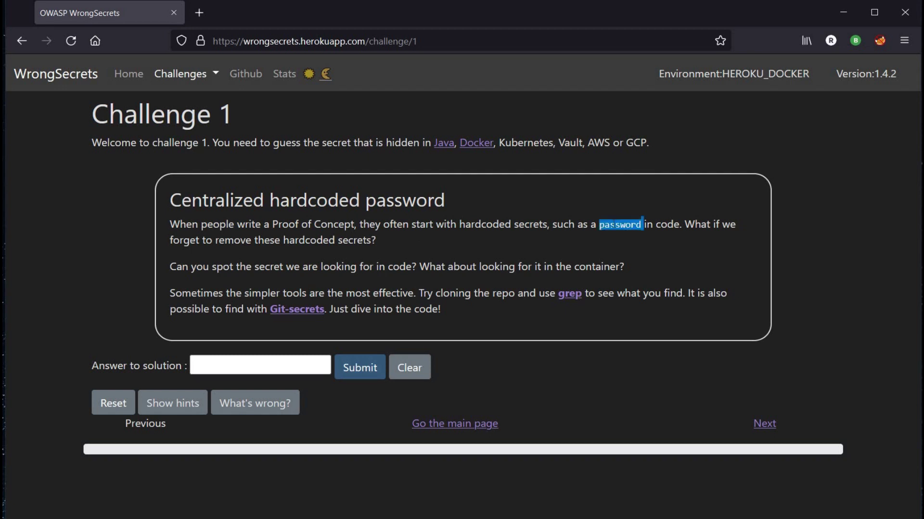
{"action": "left_click", "coordinate": [583, 248]}
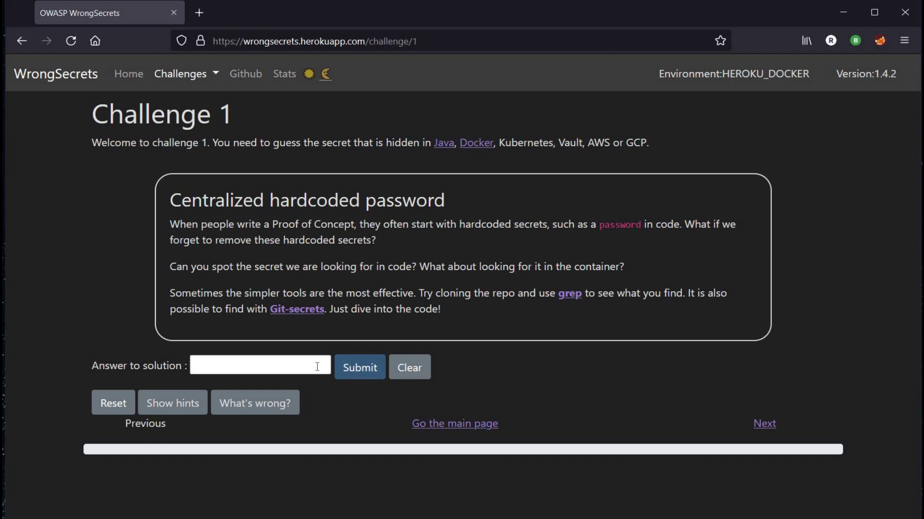
{"action": "left_click", "coordinate": [238, 368]}
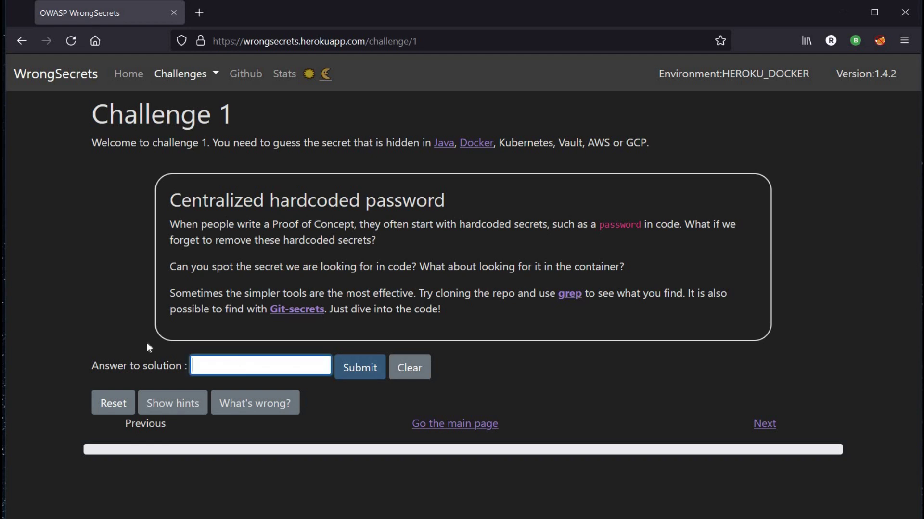
{"action": "type", "text": "l"}
{"action": "type", "text": "et me "}
{"action": "type", "text": "in"}
{"action": "left_click", "coordinate": [360, 380]}
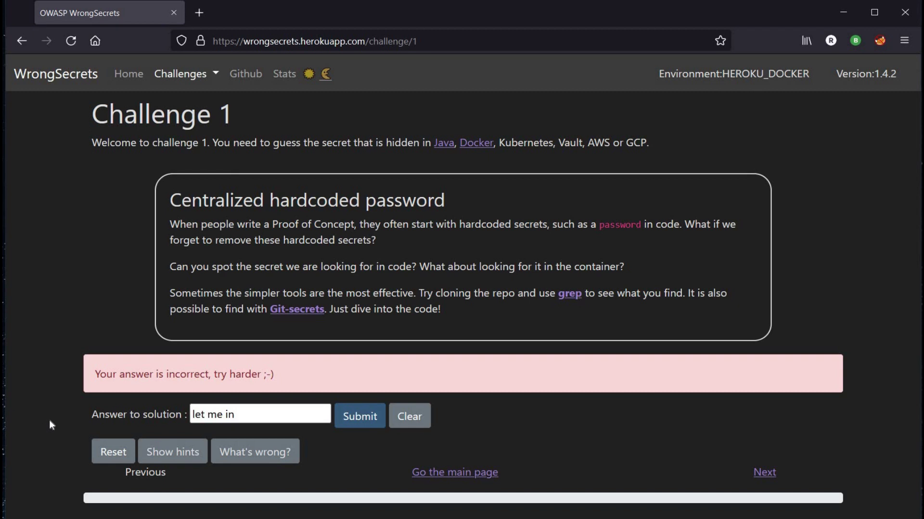
{"action": "left_click", "coordinate": [173, 452]}
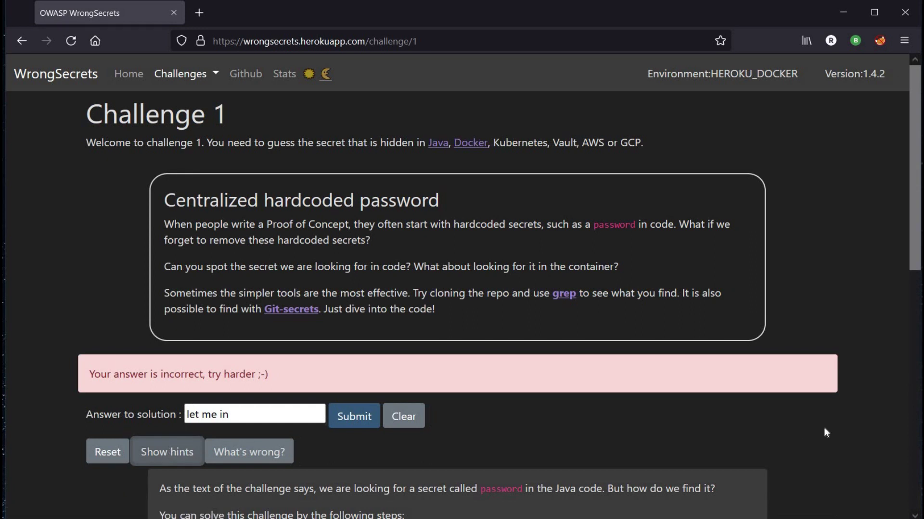
{"action": "scroll", "coordinate": [824, 428], "scroll_direction": "down", "scroll_amount": 3}
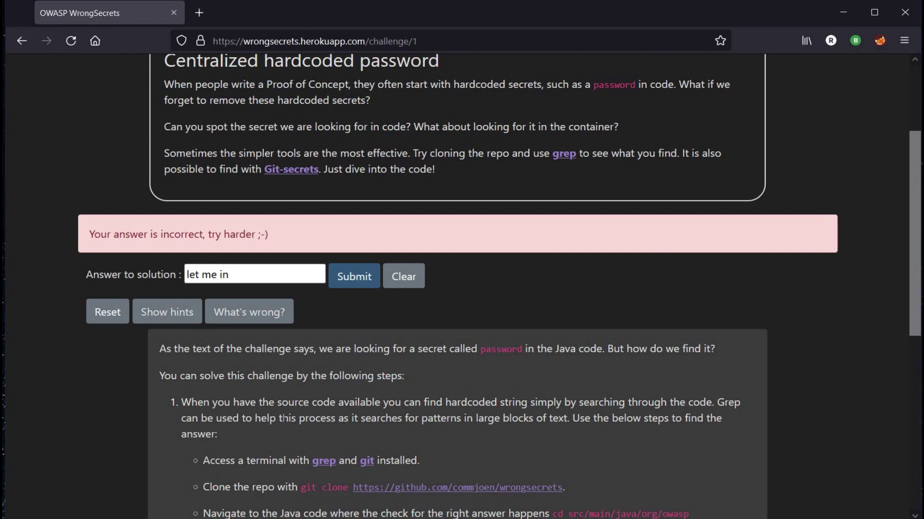
{"action": "double_click", "coordinate": [523, 348]}
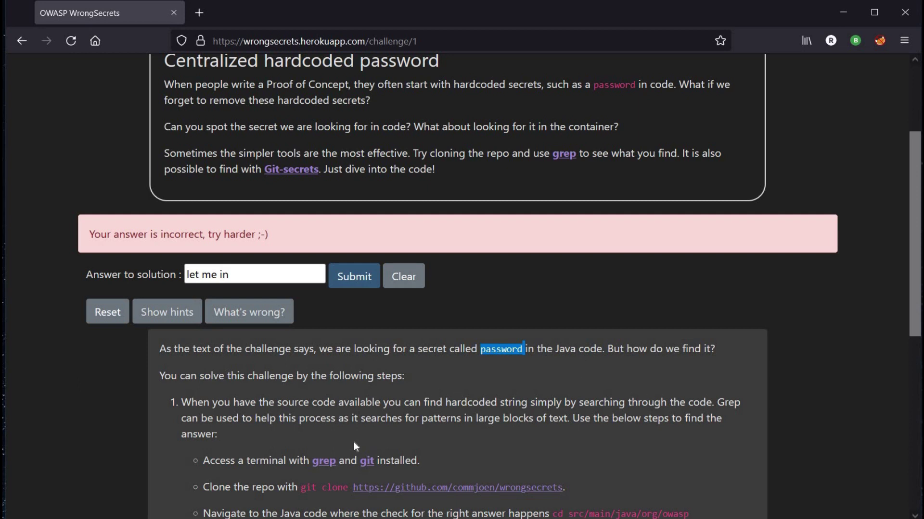
{"action": "left_click", "coordinate": [834, 390]}
{"action": "scroll", "coordinate": [834, 394], "scroll_direction": "down", "scroll_amount": 1}
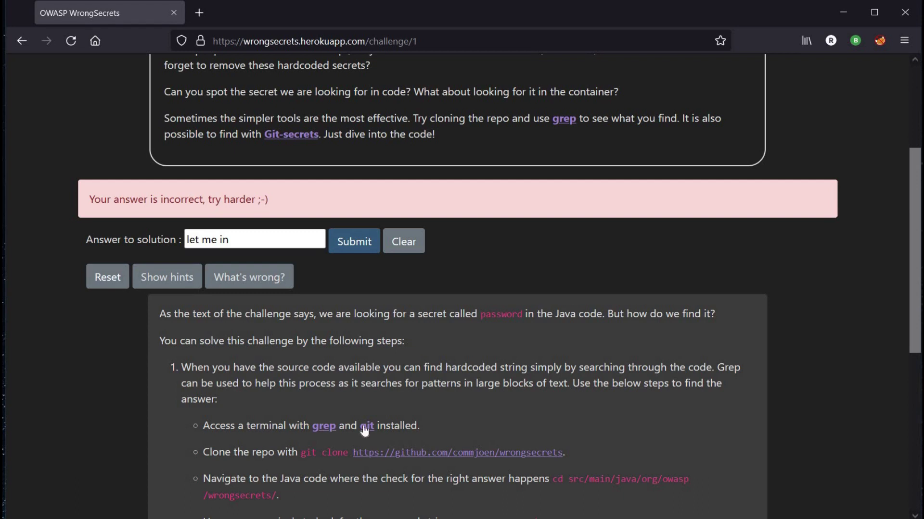
Open the wrongsecrets GitHub repository in a new tab.
{"action": "right_click", "coordinate": [460, 455]}
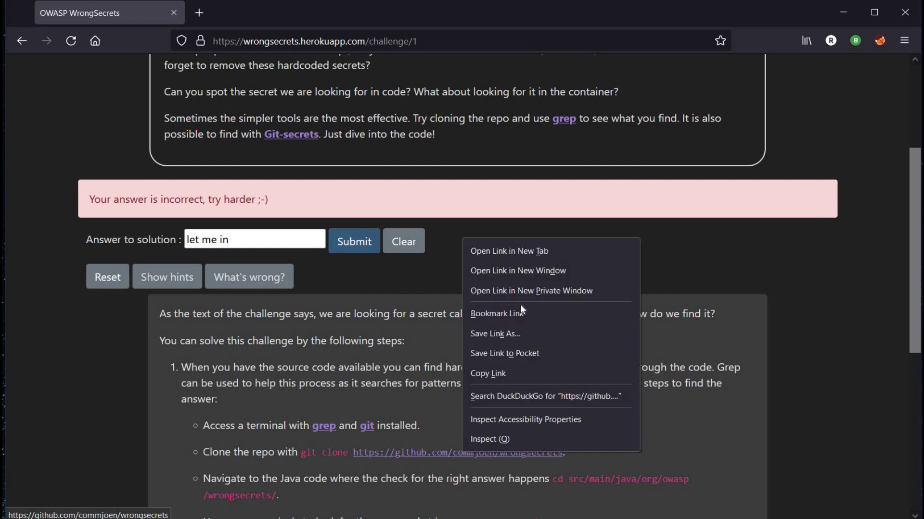
{"action": "left_click", "coordinate": [541, 251]}
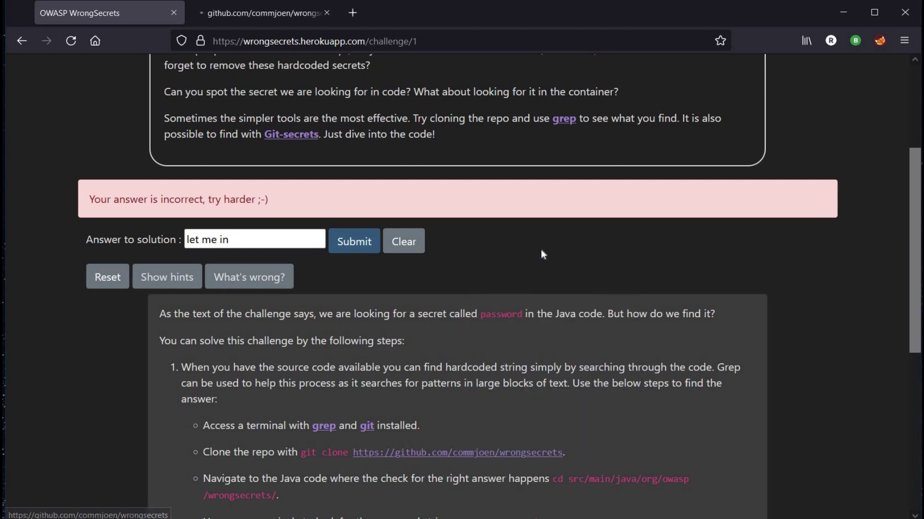
{"action": "left_click", "coordinate": [283, 13]}
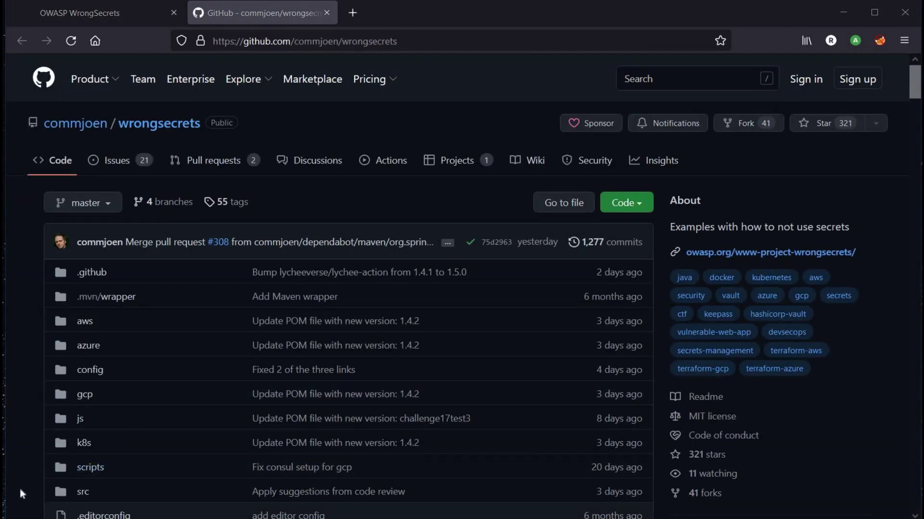
{"action": "scroll", "coordinate": [20, 493], "scroll_direction": "down", "scroll_amount": 2}
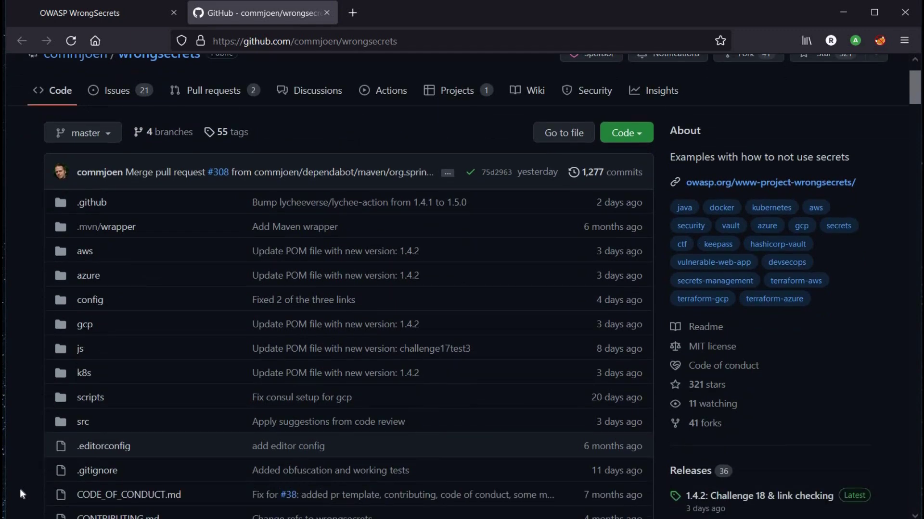
Browse src/main/java/org/owasp/wrongsecrets/challenges/docker to Challenge1.java.
{"action": "left_click", "coordinate": [81, 424]}
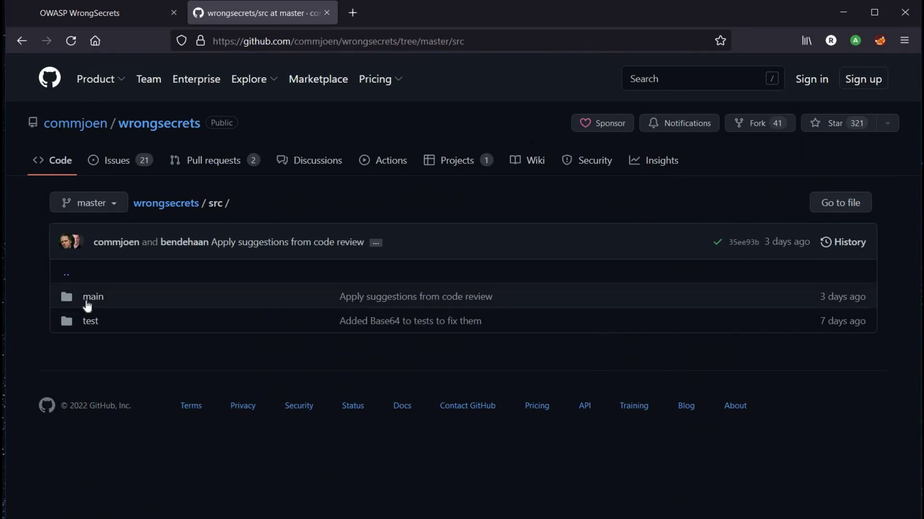
{"action": "left_click", "coordinate": [93, 297]}
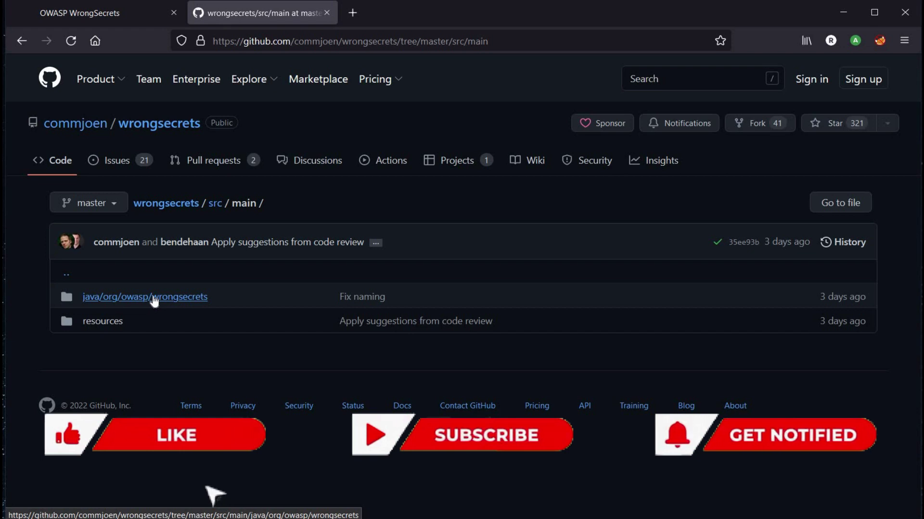
{"action": "left_click", "coordinate": [154, 298]}
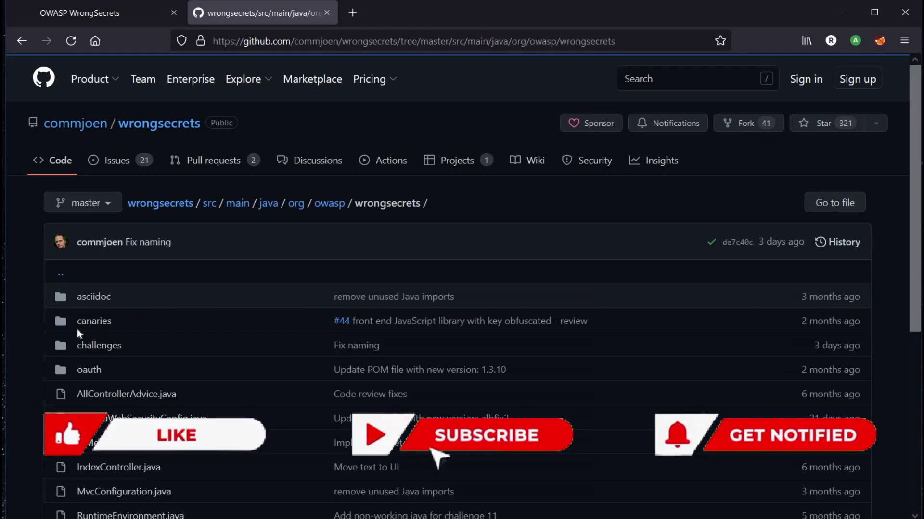
{"action": "left_click", "coordinate": [115, 350]}
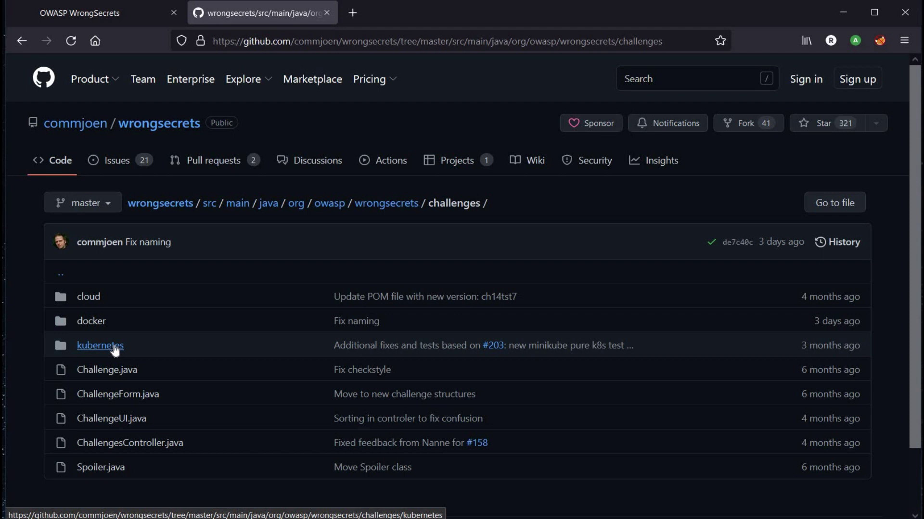
{"action": "left_click", "coordinate": [102, 326]}
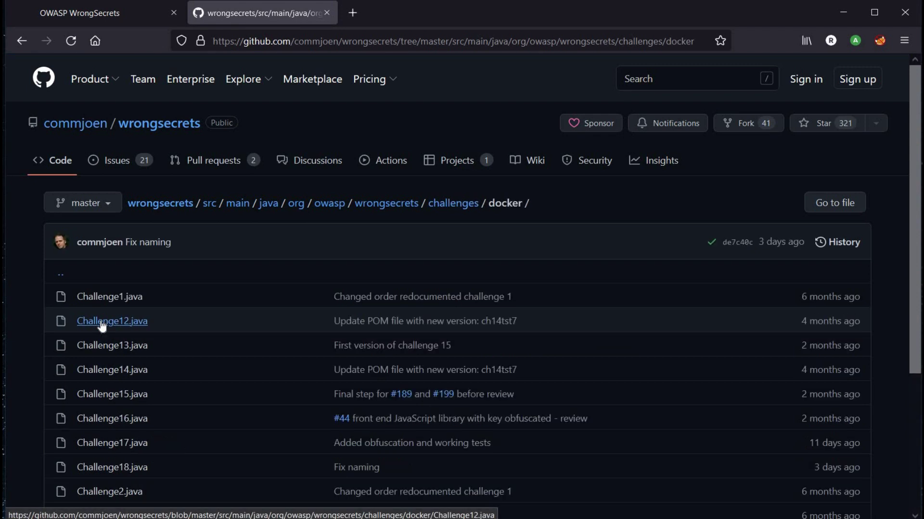
{"action": "left_click", "coordinate": [122, 298]}
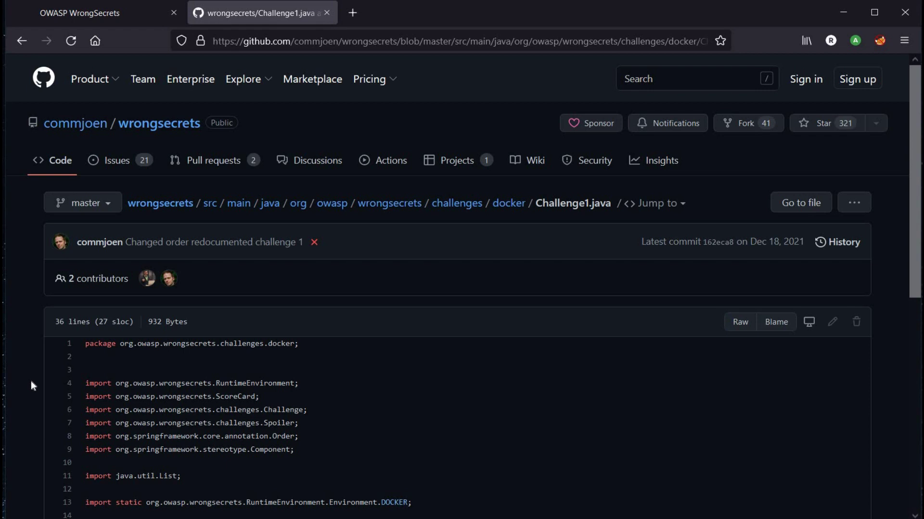
{"action": "scroll", "coordinate": [31, 382], "scroll_direction": "down", "scroll_amount": 2}
{"action": "scroll", "coordinate": [31, 382], "scroll_direction": "down", "scroll_amount": 2}
{"action": "scroll", "coordinate": [31, 381], "scroll_direction": "down", "scroll_amount": 2}
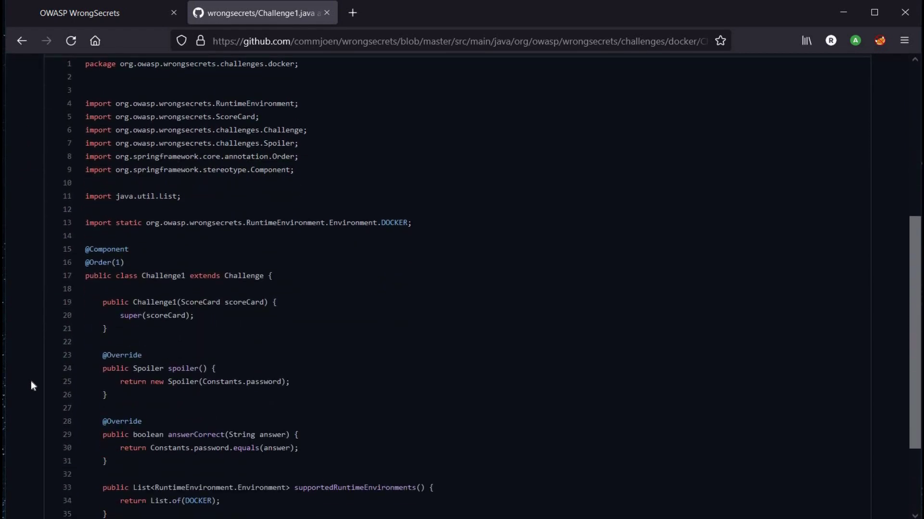
{"action": "scroll", "coordinate": [31, 380], "scroll_direction": "down", "scroll_amount": 1}
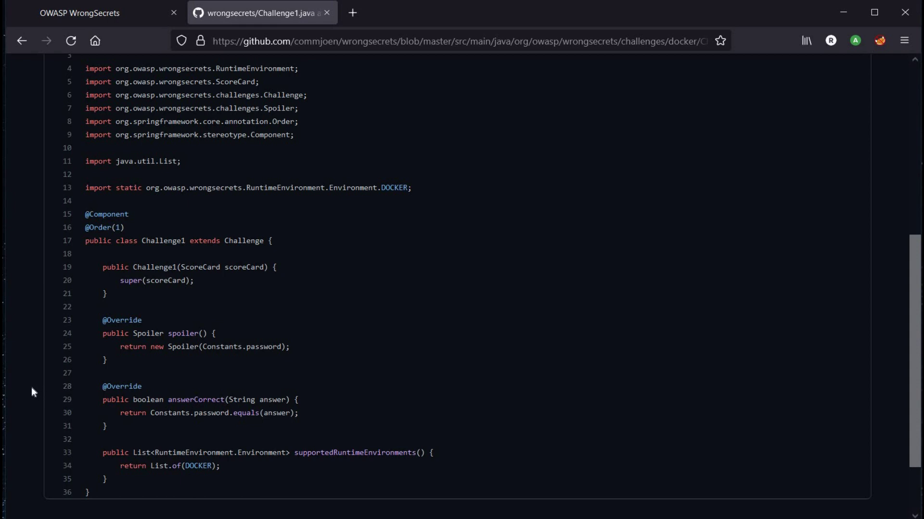
{"action": "scroll", "coordinate": [31, 388], "scroll_direction": "up", "scroll_amount": 2}
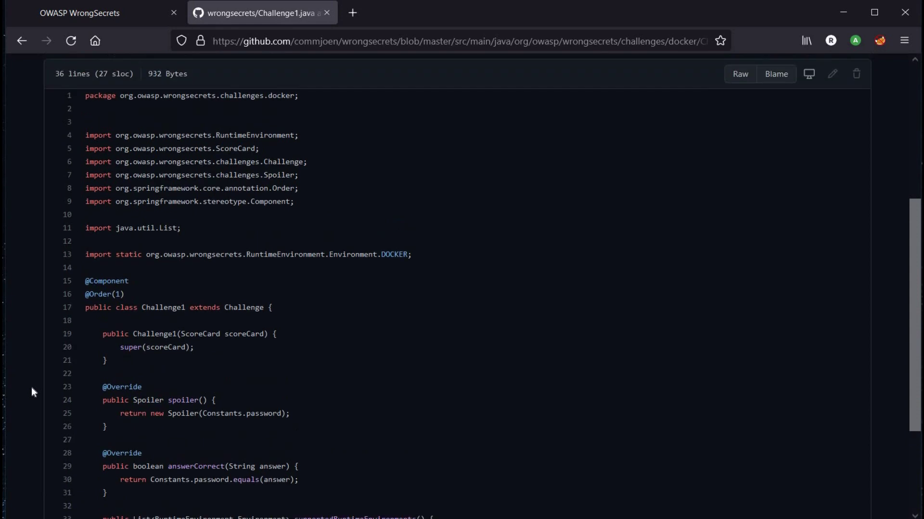
{"action": "scroll", "coordinate": [31, 388], "scroll_direction": "up", "scroll_amount": 3}
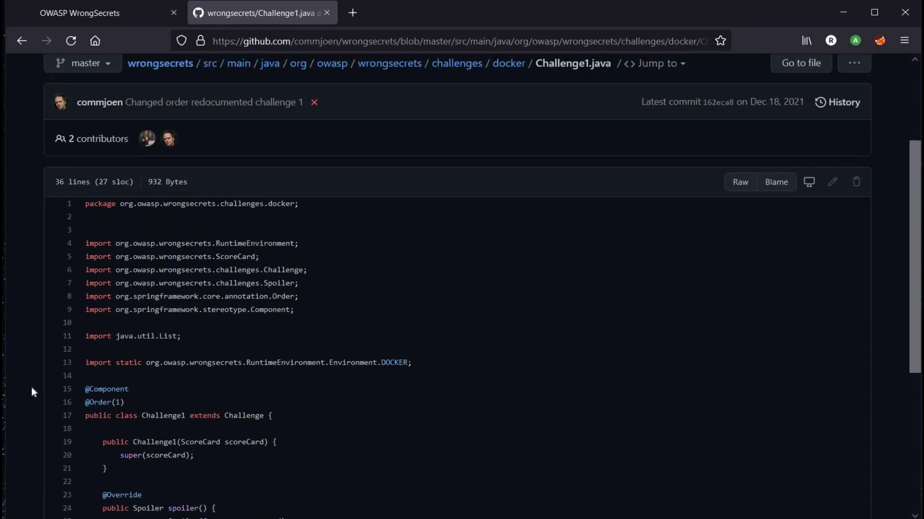
{"action": "scroll", "coordinate": [31, 387], "scroll_direction": "up", "scroll_amount": 1}
{"action": "scroll", "coordinate": [31, 388], "scroll_direction": "up", "scroll_amount": 1}
{"action": "scroll", "coordinate": [31, 388], "scroll_direction": "up", "scroll_amount": 1}
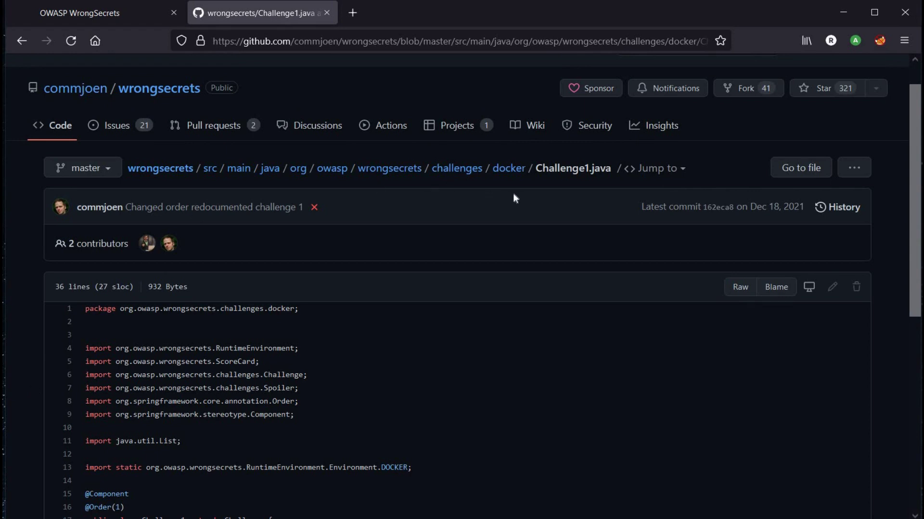
Open Constants.java from the docker folder and select the DefaultLoginPasswordDoNotChange value on line 8.
{"action": "left_click", "coordinate": [500, 172]}
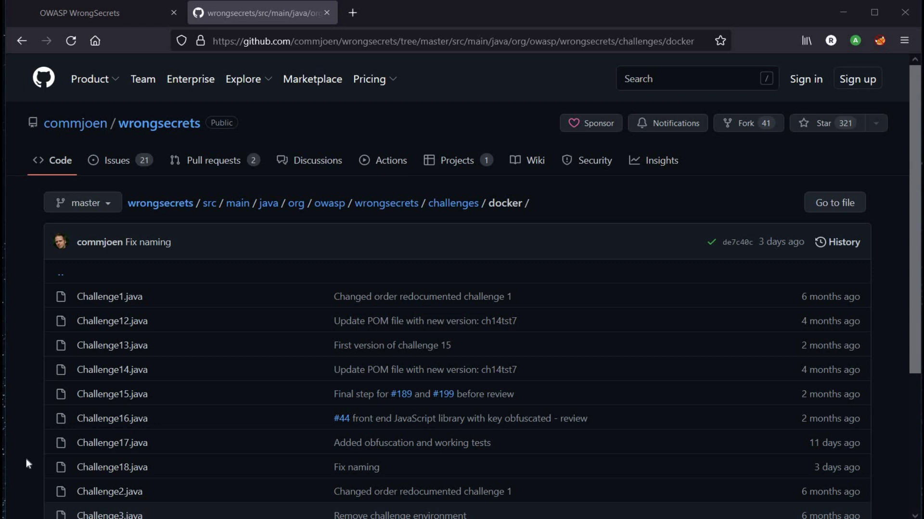
{"action": "scroll", "coordinate": [26, 459], "scroll_direction": "down", "scroll_amount": 3}
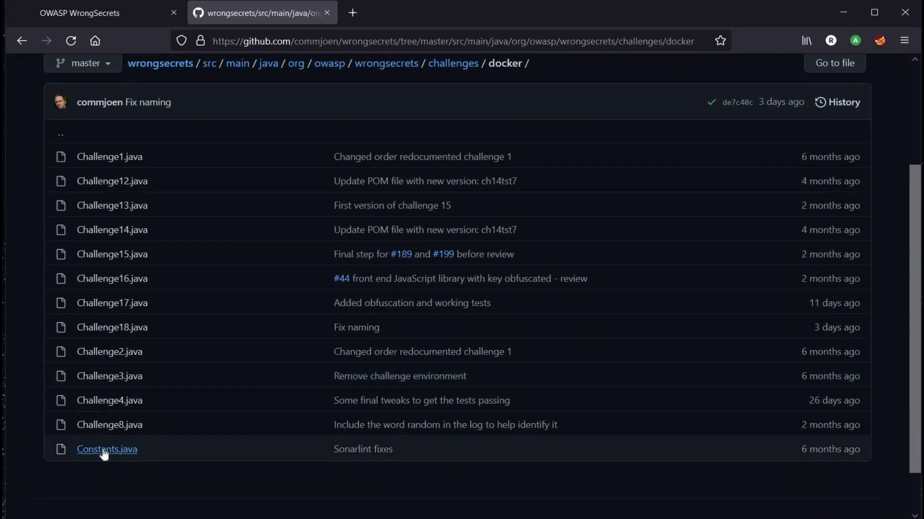
{"action": "left_click", "coordinate": [104, 452]}
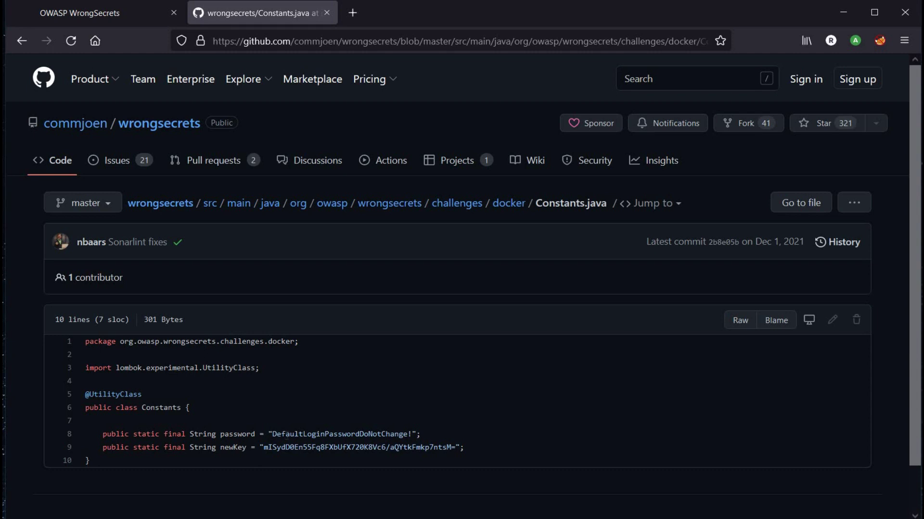
{"action": "double_click", "coordinate": [287, 436]}
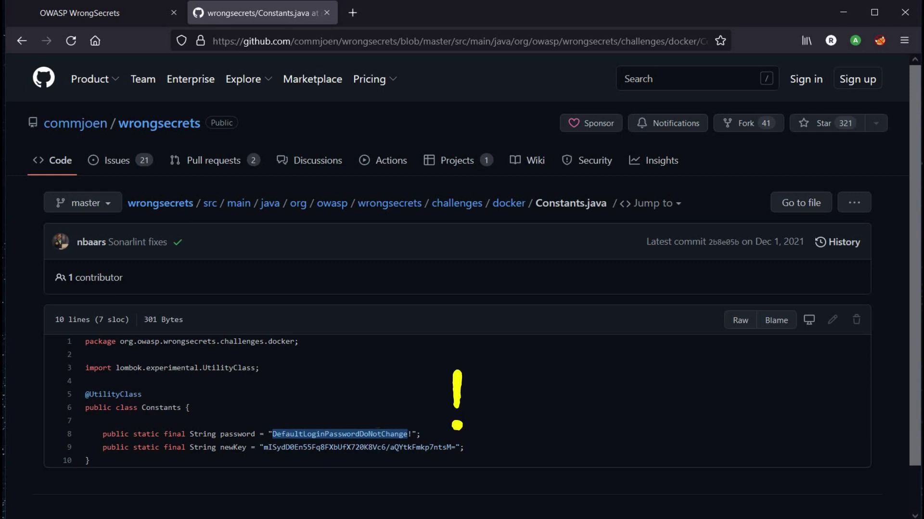
Replace the Challenge 1 answer with the pasted password and submit it, still judged incorrect.
{"action": "left_click", "coordinate": [123, 15]}
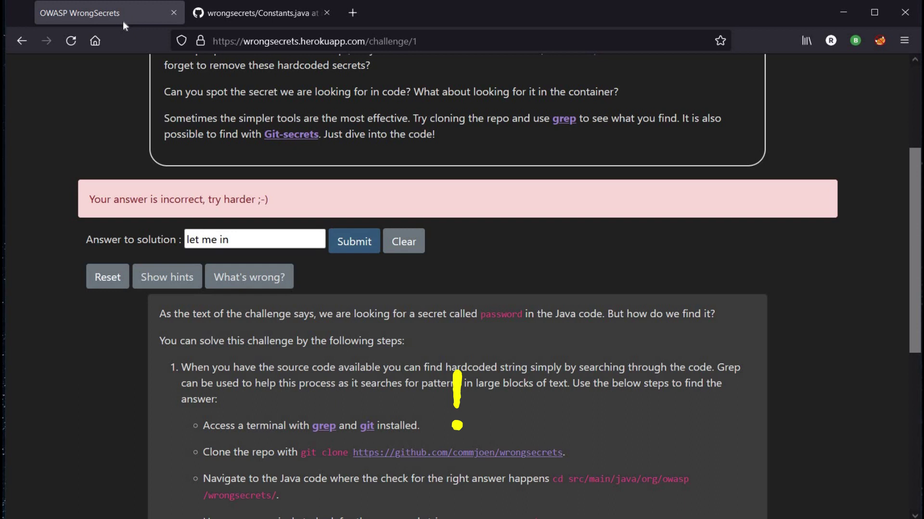
{"action": "left_click", "coordinate": [253, 243]}
{"action": "key", "text": "BackSpace"}
{"action": "key", "text": "BackSpace"}
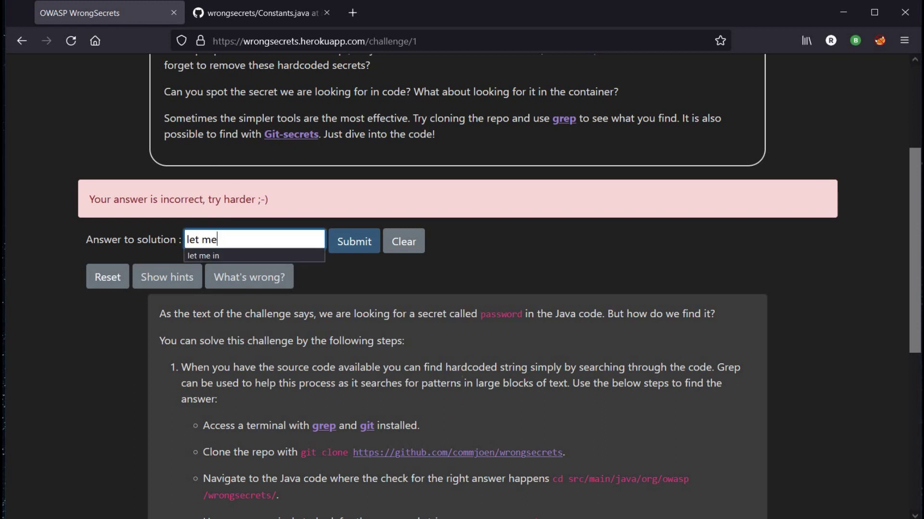
{"action": "key", "text": "BackSpace"}
{"action": "key", "text": "BackSpace"}
{"action": "key", "text": "BackSpace"}
{"action": "key", "text": "ctrl+v"}
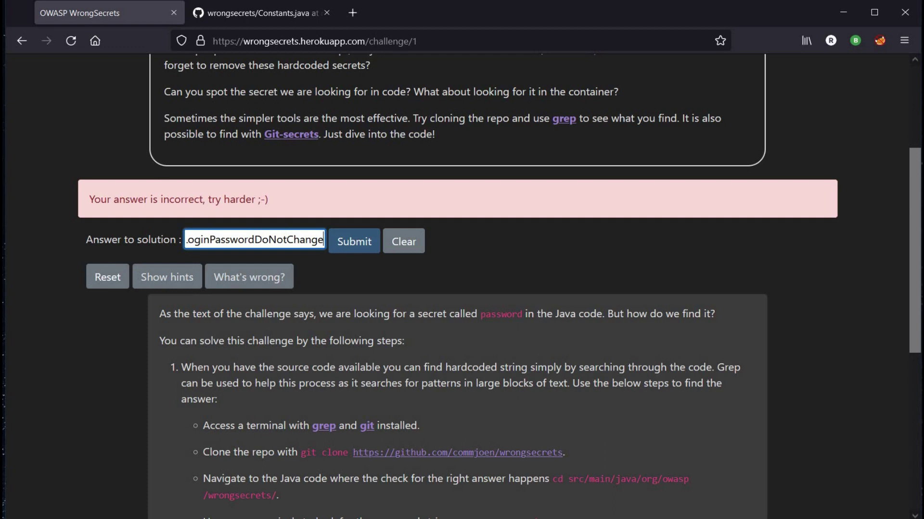
{"action": "left_click", "coordinate": [232, 14]}
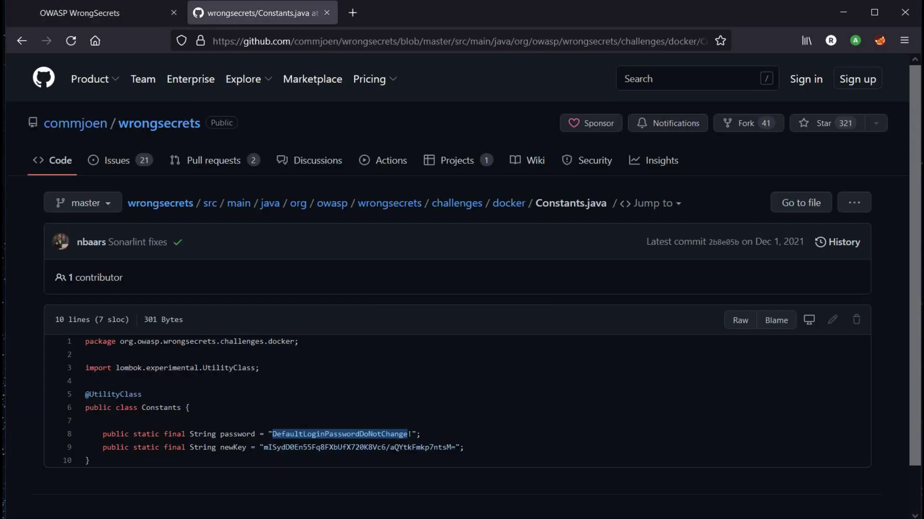
{"action": "left_click", "coordinate": [113, 16]}
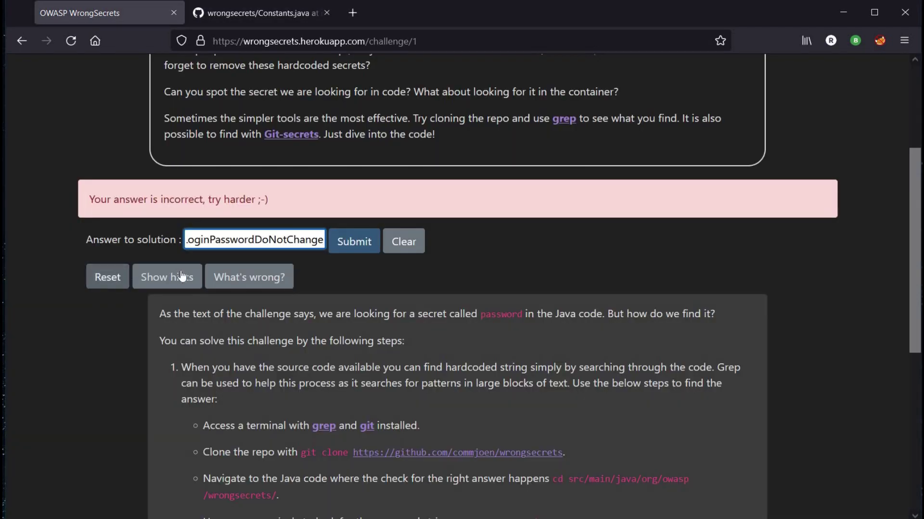
{"action": "left_click", "coordinate": [353, 243]}
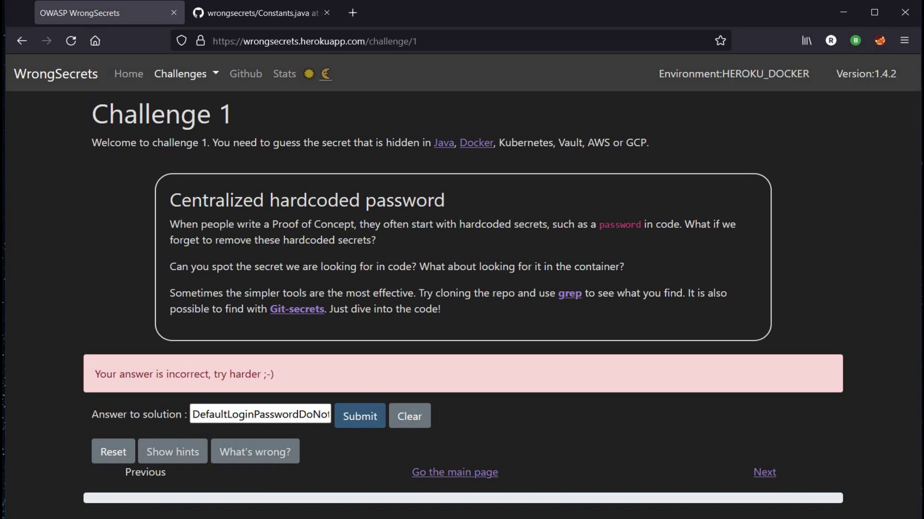
{"action": "left_click", "coordinate": [292, 14]}
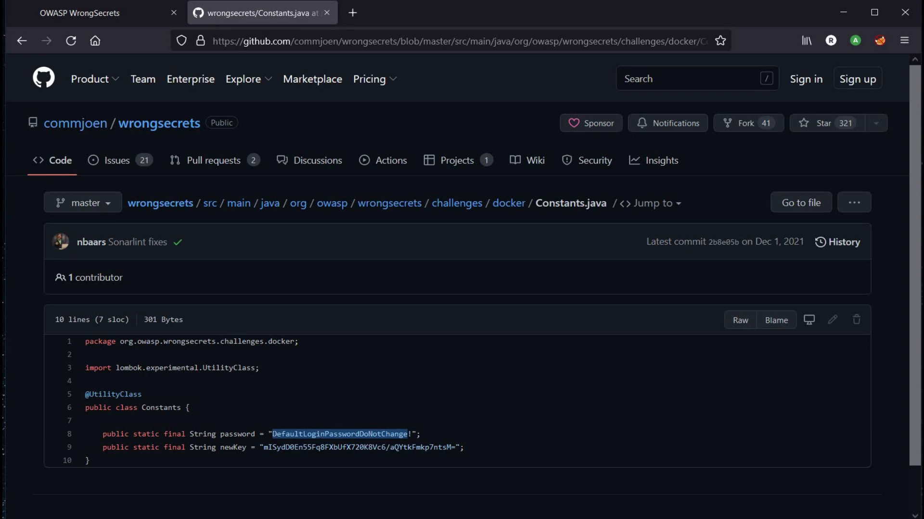
{"action": "left_click_drag", "start_coordinate": [305, 435], "coordinate": [406, 436]}
{"action": "left_click_drag", "start_coordinate": [272, 435], "coordinate": [412, 435]}
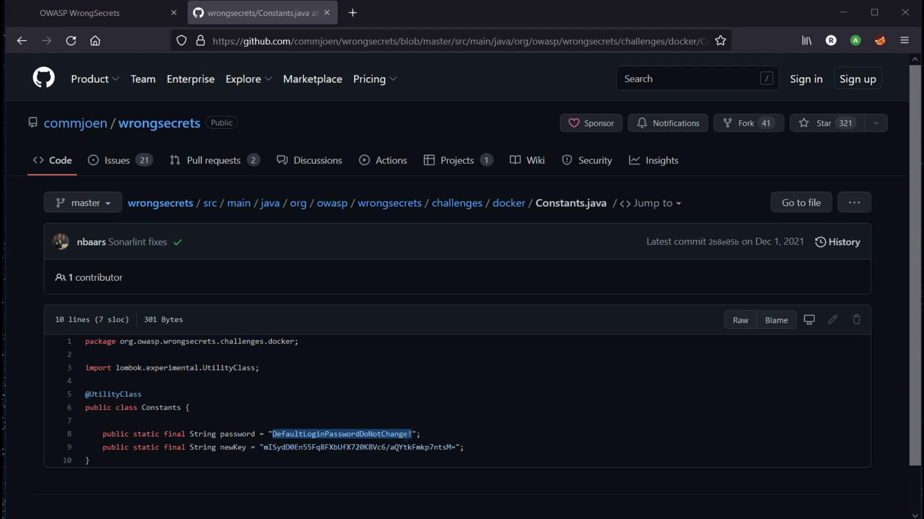
{"action": "right_click", "coordinate": [401, 433]}
{"action": "left_click", "coordinate": [436, 265]}
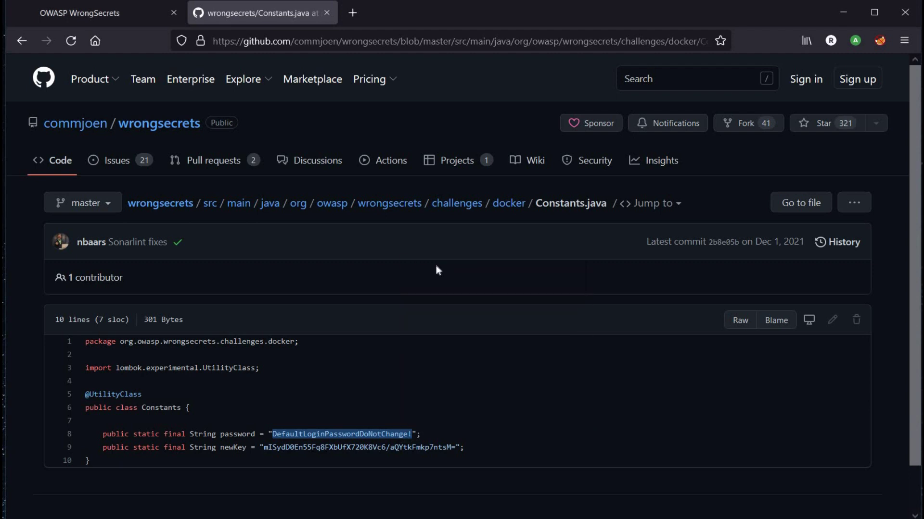
{"action": "left_click", "coordinate": [129, 14]}
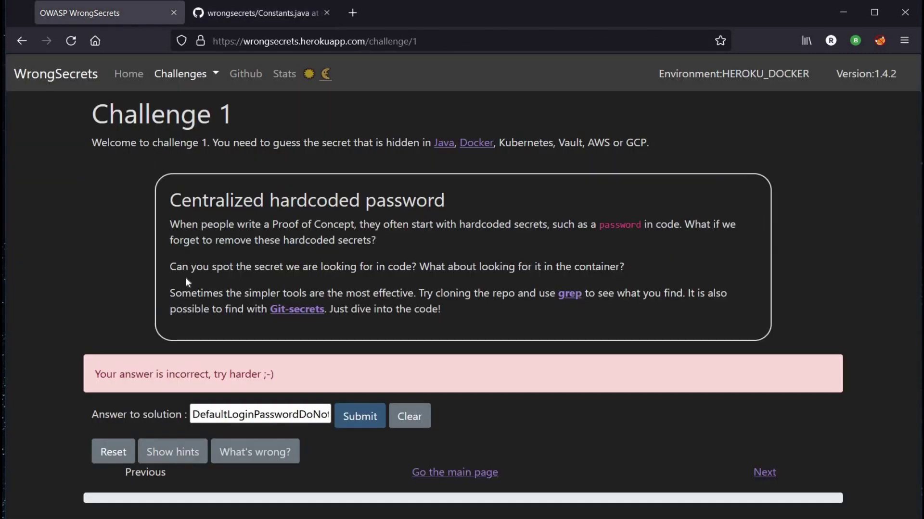
{"action": "left_click", "coordinate": [315, 417]}
{"action": "left_click", "coordinate": [314, 417]}
{"action": "key", "text": "BackSpace"}
{"action": "key", "text": "BackSpace"}
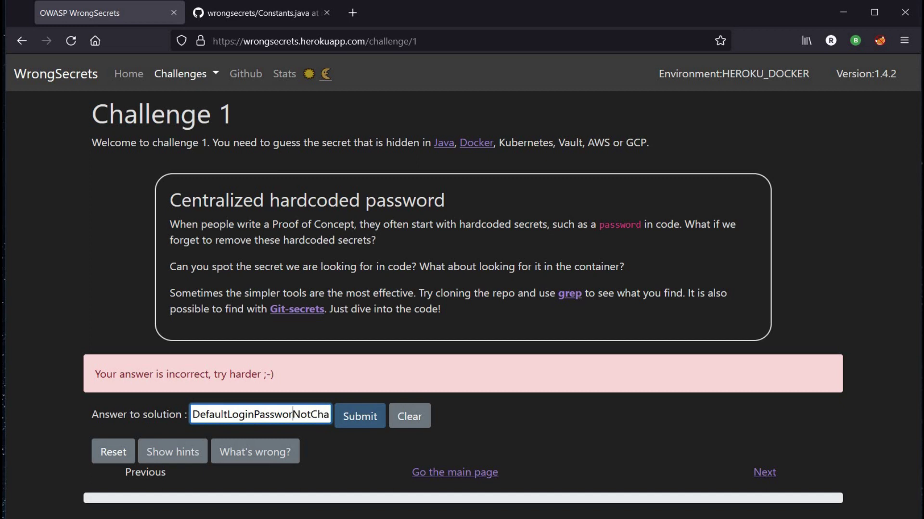
{"action": "key", "text": "BackSpace"}
{"action": "key", "text": "BackSpace"}
{"action": "key", "text": "BackSpace"}
{"action": "key", "text": "BackSpace"}
{"action": "key", "text": "BackSpace"}
{"action": "key", "text": "Delete"}
{"action": "key", "text": "Delete"}
{"action": "key", "text": "Delete"}
{"action": "key", "text": "Delete"}
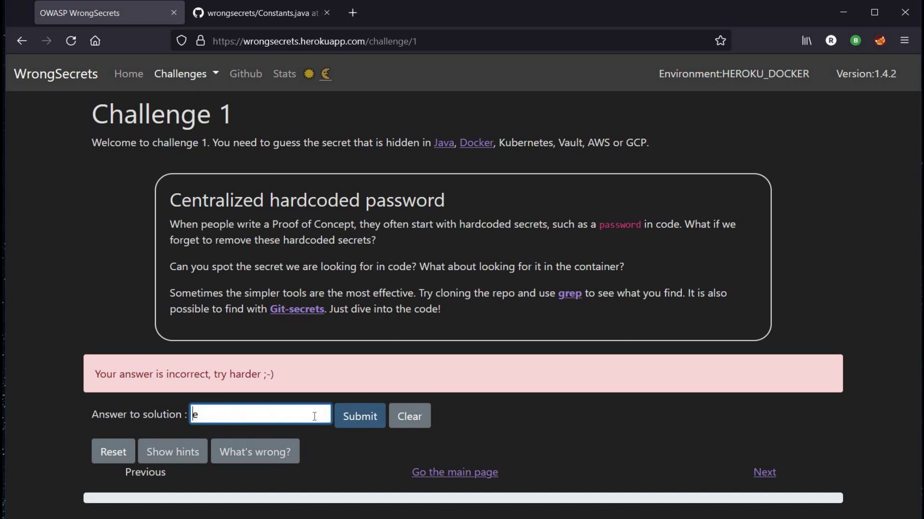
{"action": "key", "text": "Delete"}
{"action": "key", "text": "ctrl+v"}
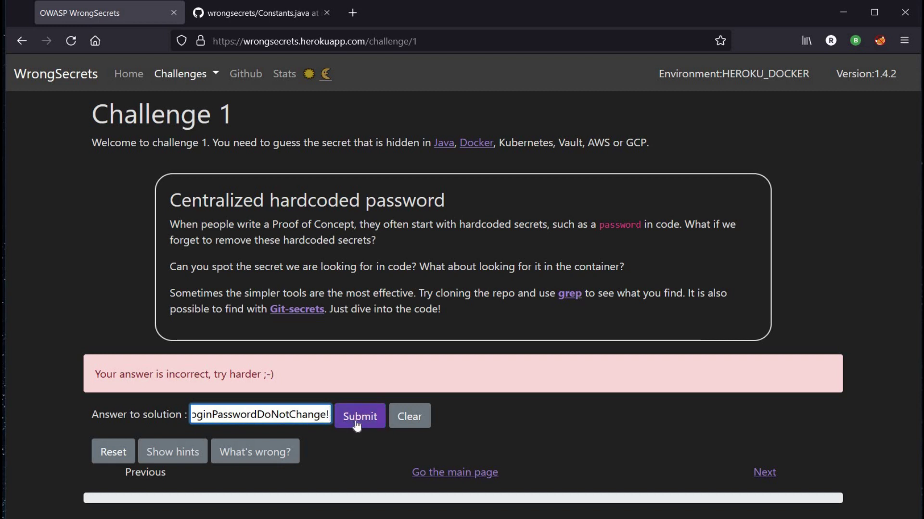
{"action": "left_click", "coordinate": [356, 425]}
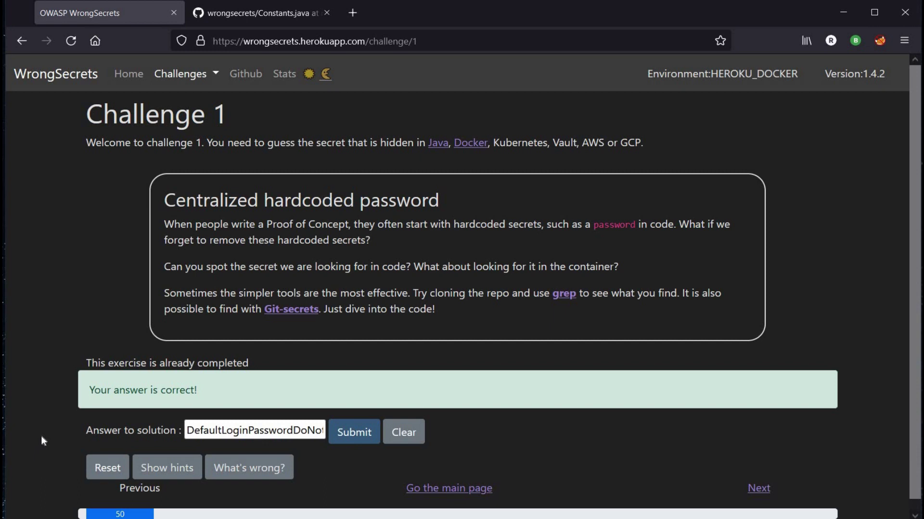
{"action": "scroll", "coordinate": [41, 436], "scroll_direction": "down", "scroll_amount": 1}
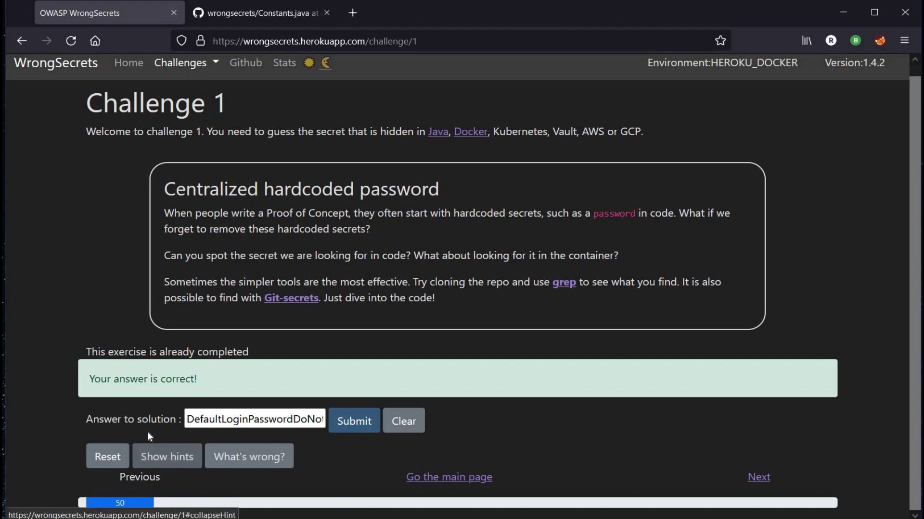
Open Challenge 2, 'Hardcoded password part 2', from the Challenges menu.
{"action": "left_click", "coordinate": [179, 68]}
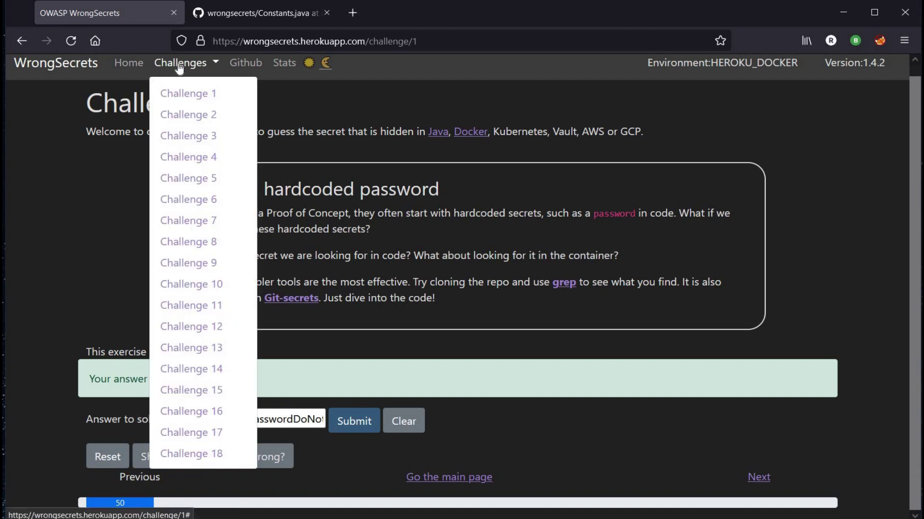
{"action": "left_click", "coordinate": [192, 122]}
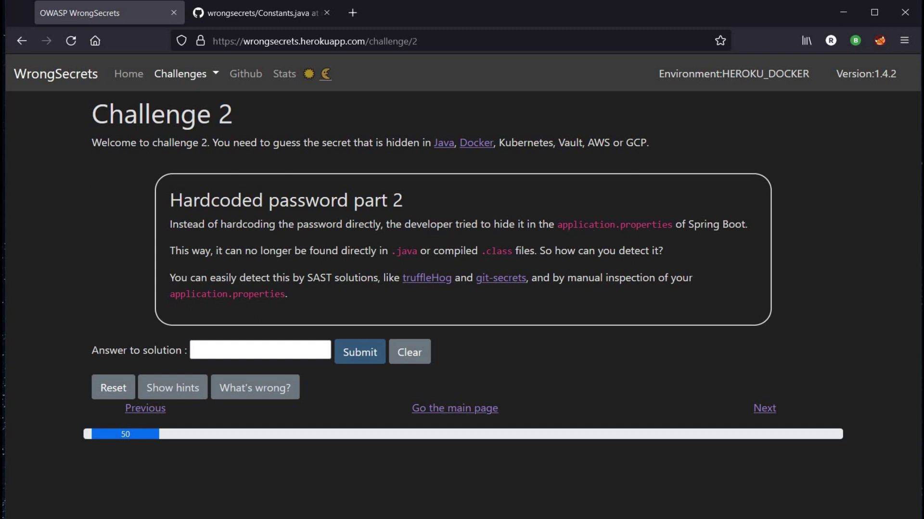
{"action": "double_click", "coordinate": [565, 226]}
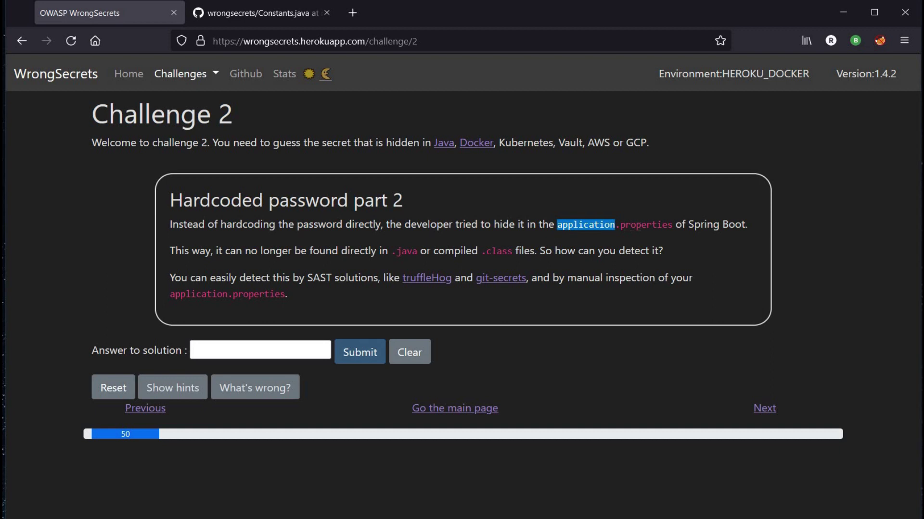
{"action": "left_click_drag", "start_coordinate": [620, 225], "coordinate": [674, 224]}
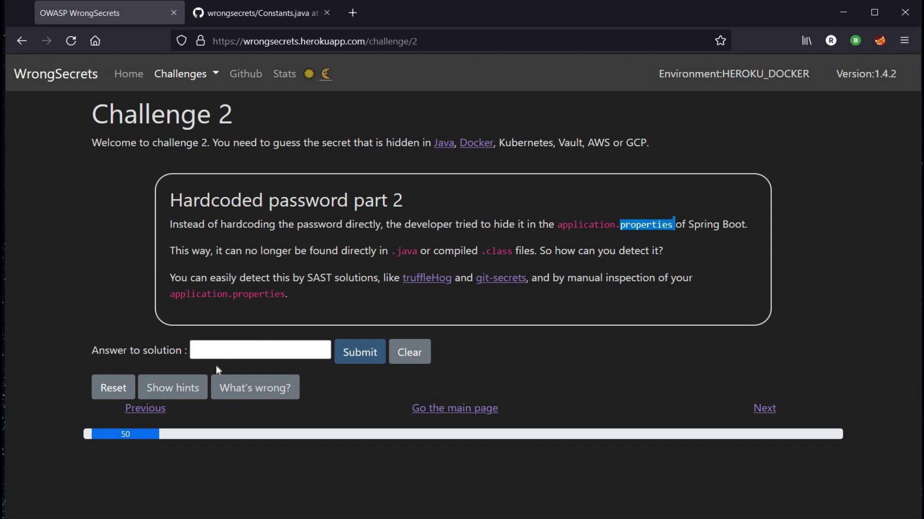
Reveal Challenge 2's hints pointing to Application.properties, and close the Constants.java GitHub tab.
{"action": "left_click", "coordinate": [189, 389]}
{"action": "left_click", "coordinate": [827, 345]}
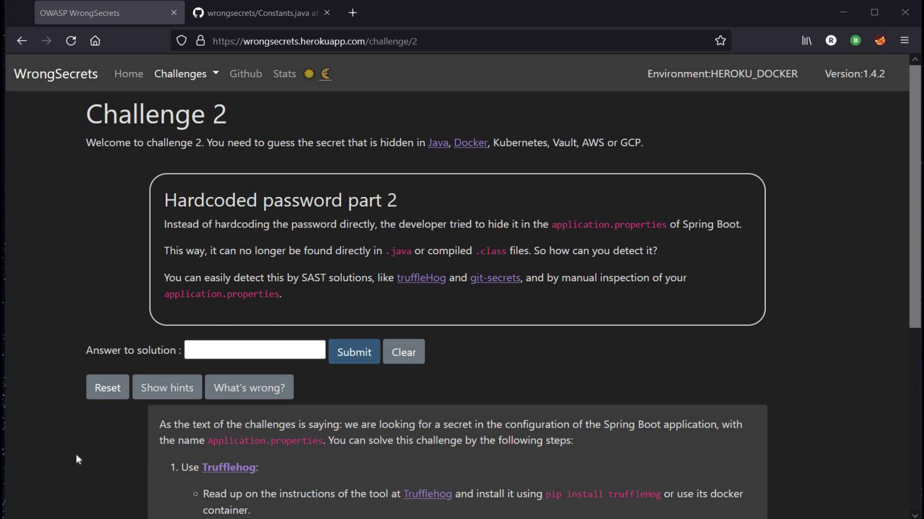
{"action": "scroll", "coordinate": [76, 455], "scroll_direction": "down", "scroll_amount": 3}
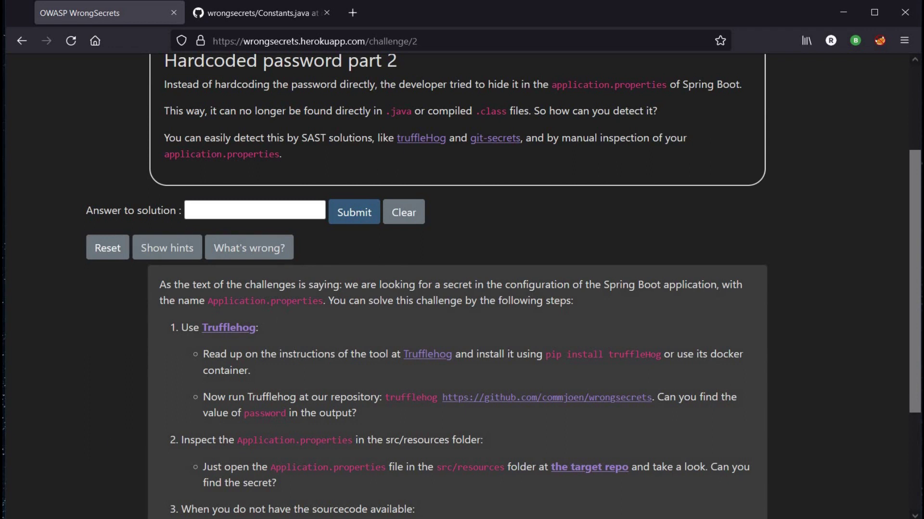
{"action": "left_click_drag", "start_coordinate": [207, 301], "coordinate": [319, 309]}
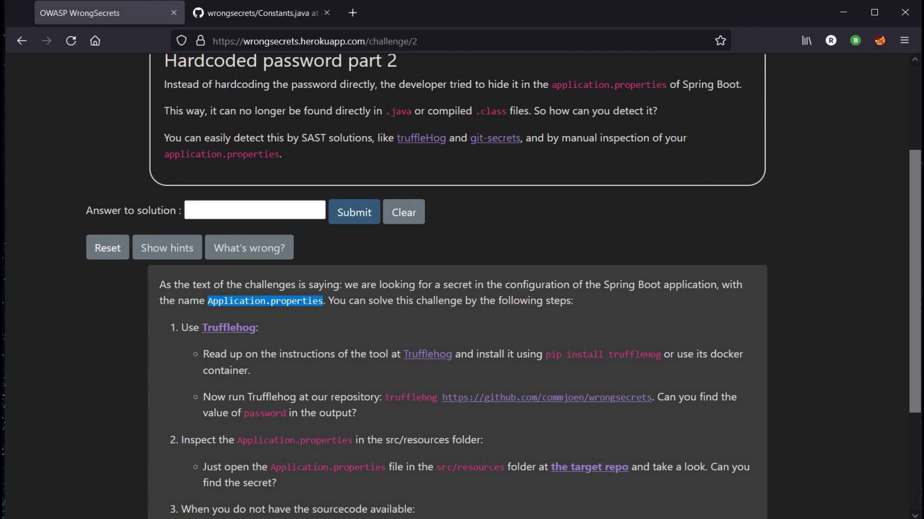
{"action": "left_click", "coordinate": [326, 13]}
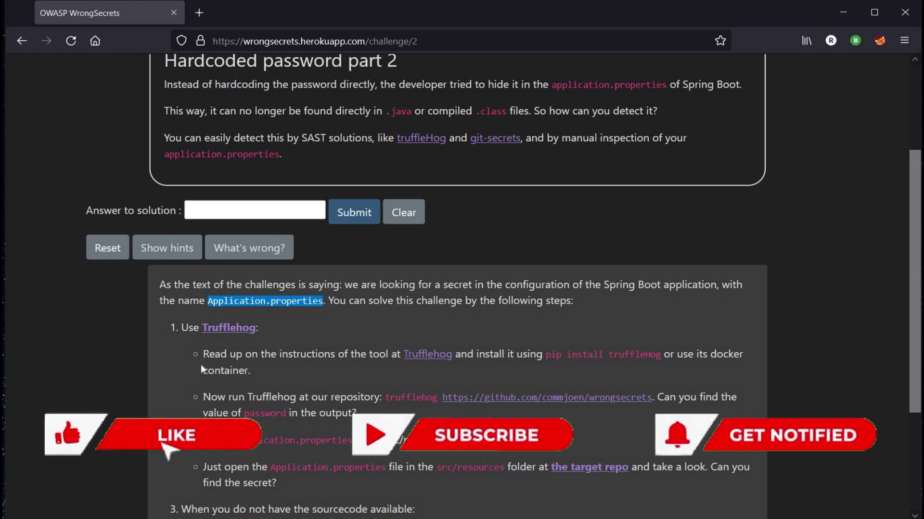
Open the wrongsecrets GitHub repository in a new browser tab.
{"action": "right_click", "coordinate": [548, 402]}
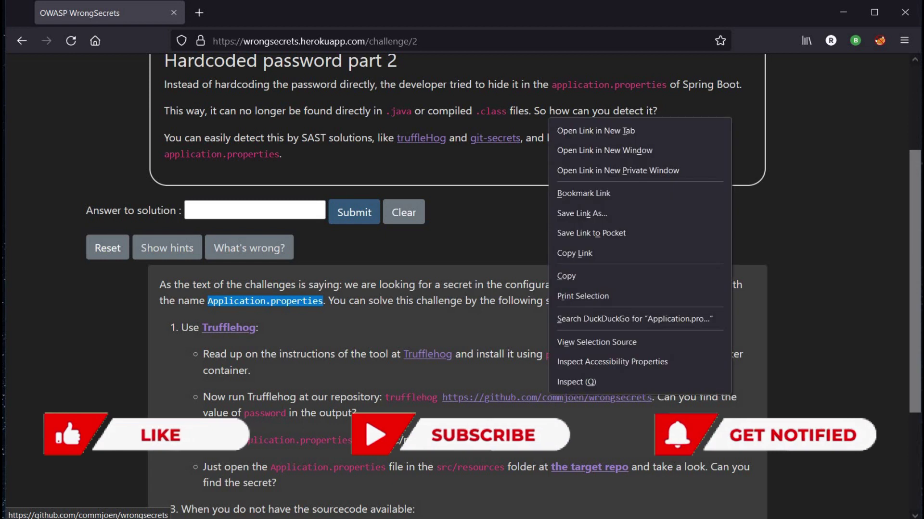
{"action": "left_click", "coordinate": [529, 423]}
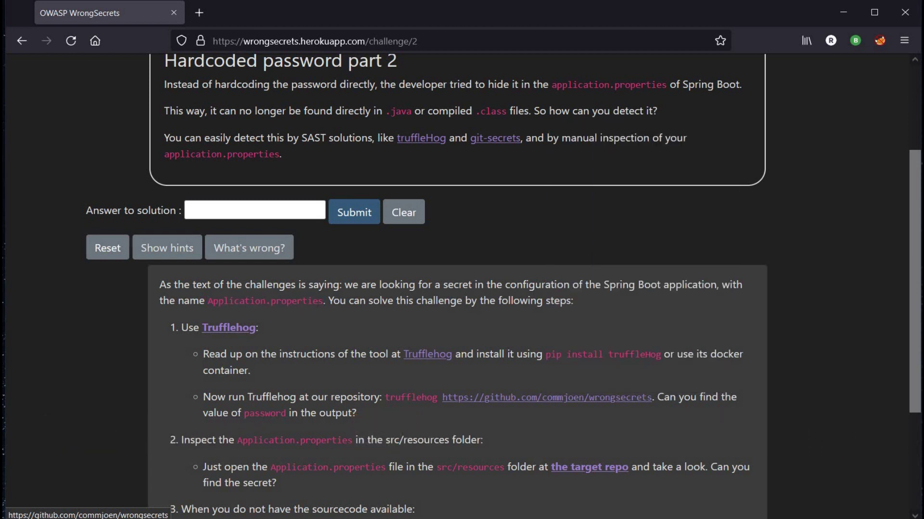
{"action": "right_click", "coordinate": [538, 399]}
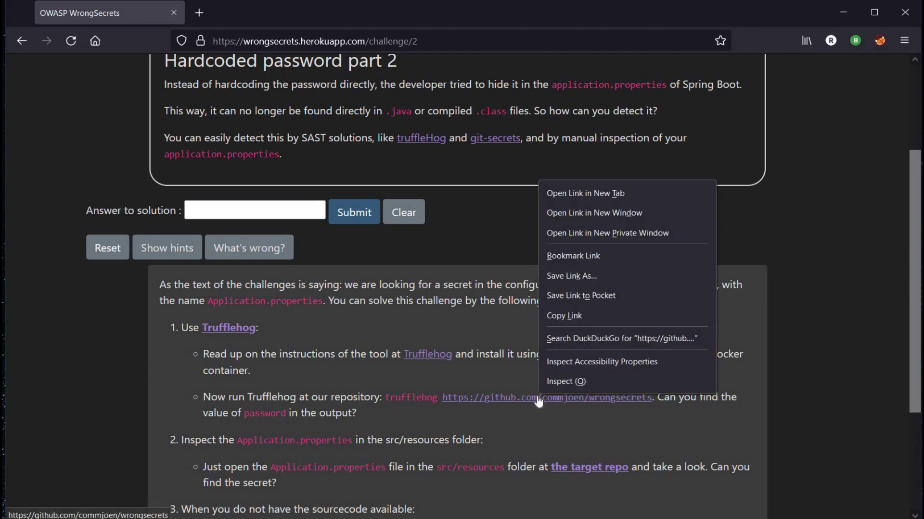
{"action": "left_click", "coordinate": [580, 195]}
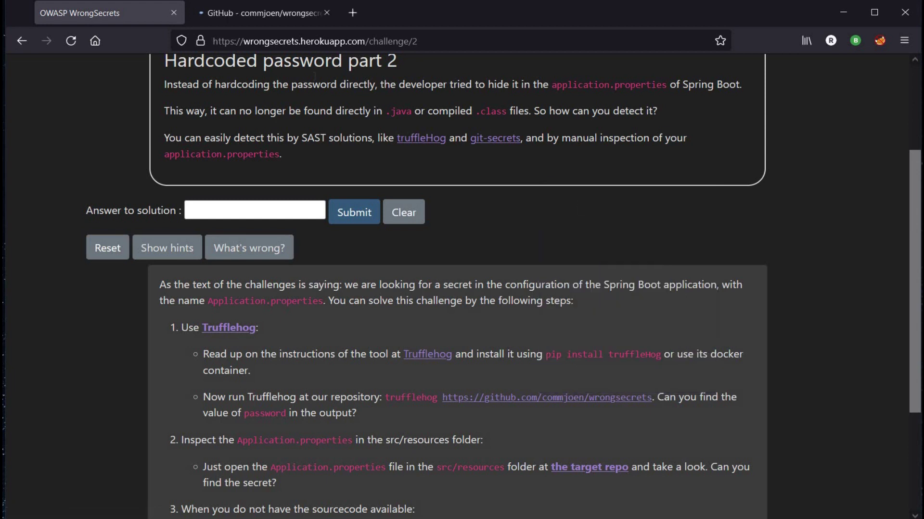
{"action": "left_click", "coordinate": [258, 10]}
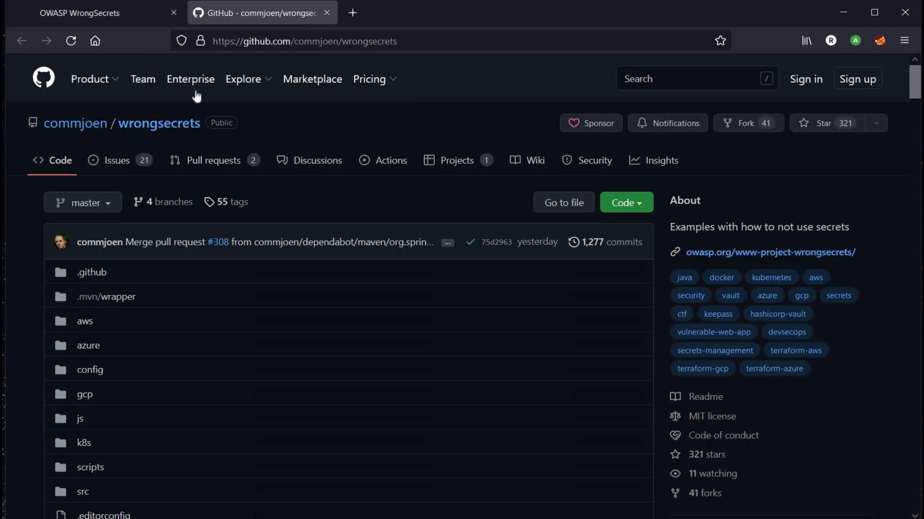
Browse to src/main/resources/application.properties in the repository.
{"action": "left_click", "coordinate": [83, 492]}
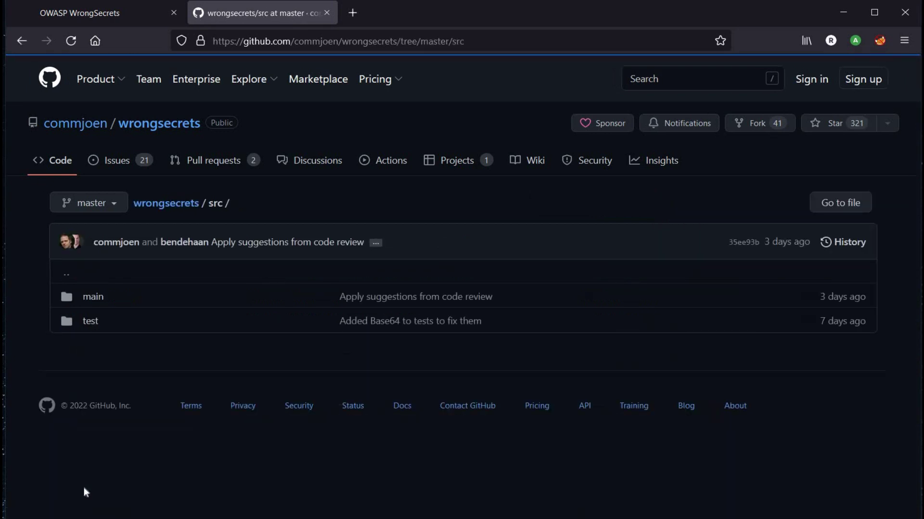
{"action": "left_click", "coordinate": [98, 298]}
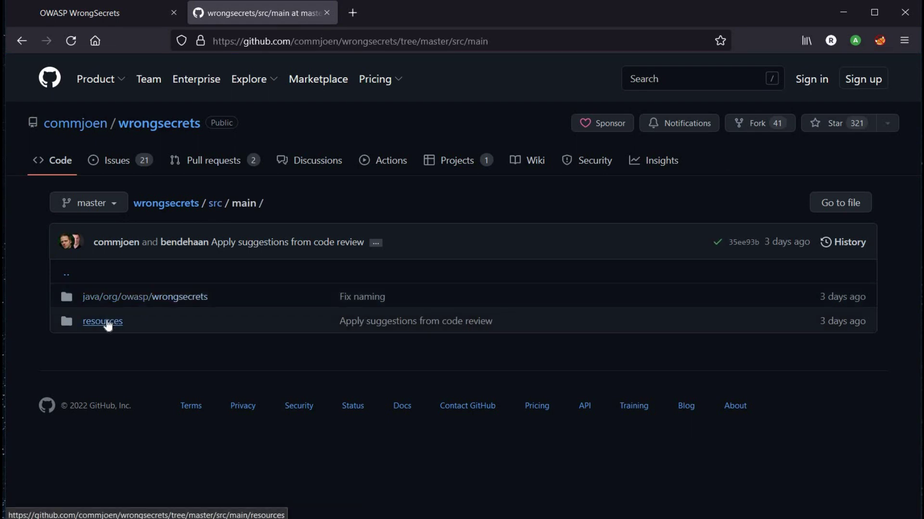
{"action": "left_click", "coordinate": [108, 322]}
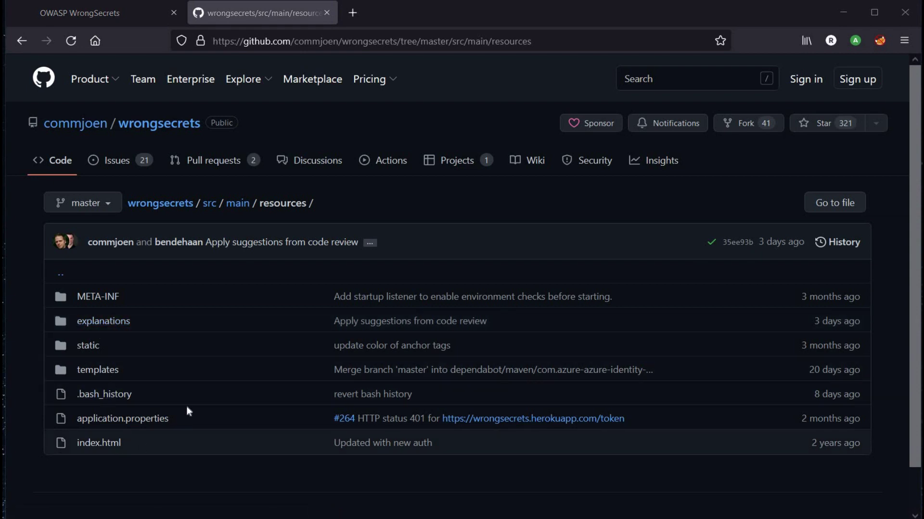
{"action": "left_click", "coordinate": [153, 420]}
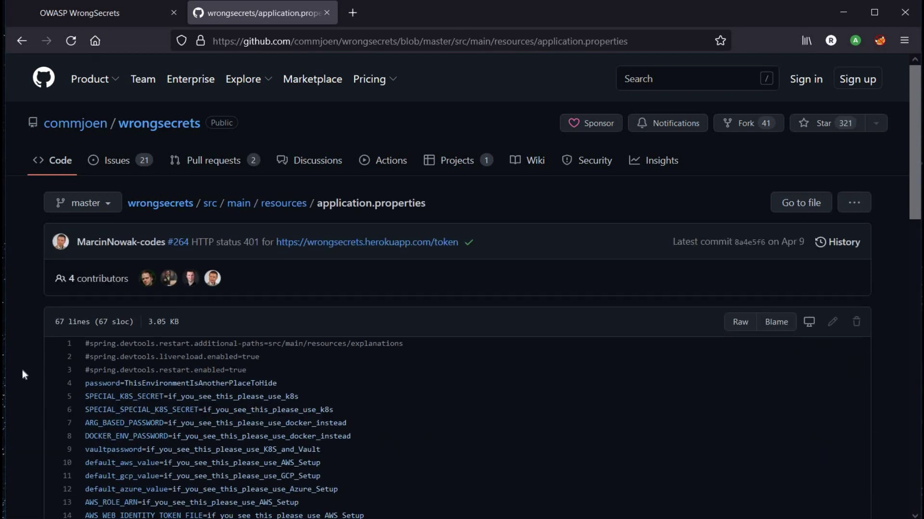
{"action": "scroll", "coordinate": [22, 370], "scroll_direction": "down", "scroll_amount": 1}
{"action": "scroll", "coordinate": [22, 370], "scroll_direction": "down", "scroll_amount": 1}
{"action": "scroll", "coordinate": [22, 370], "scroll_direction": "down", "scroll_amount": 1}
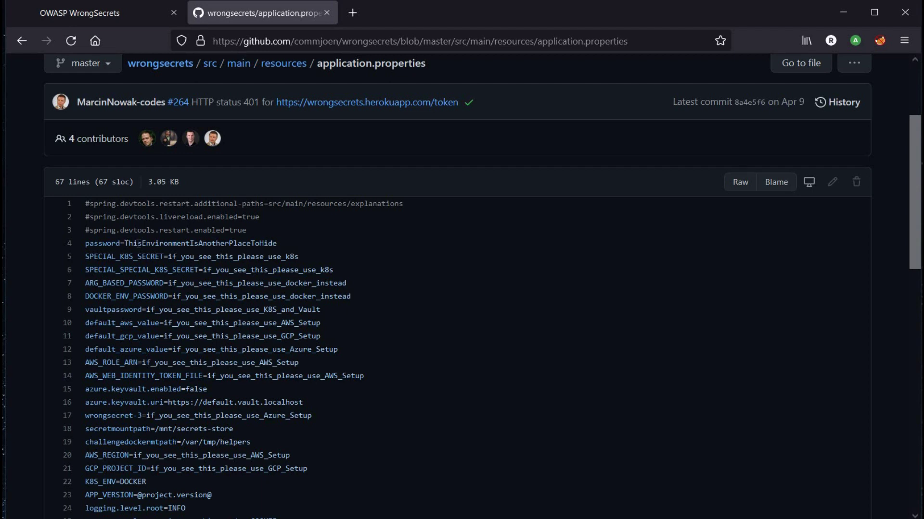
{"action": "double_click", "coordinate": [139, 244]}
{"action": "right_click", "coordinate": [139, 244]}
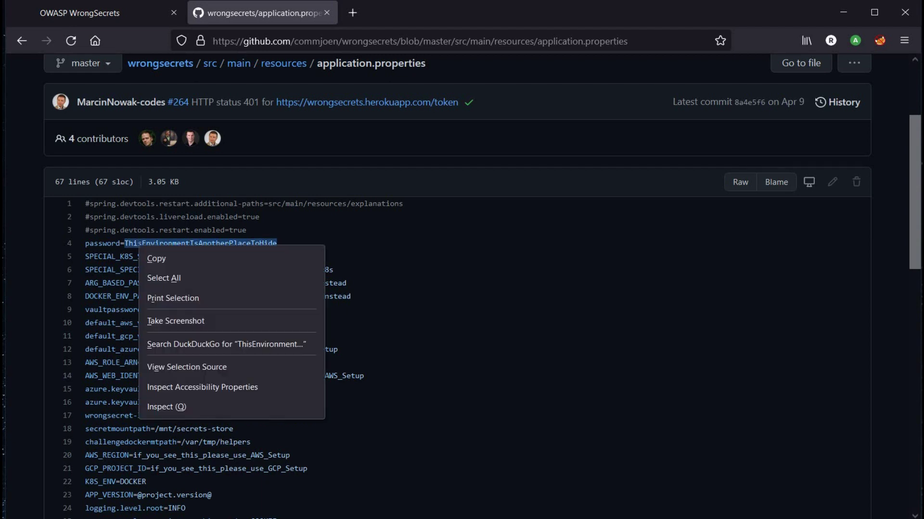
{"action": "left_click", "coordinate": [163, 259]}
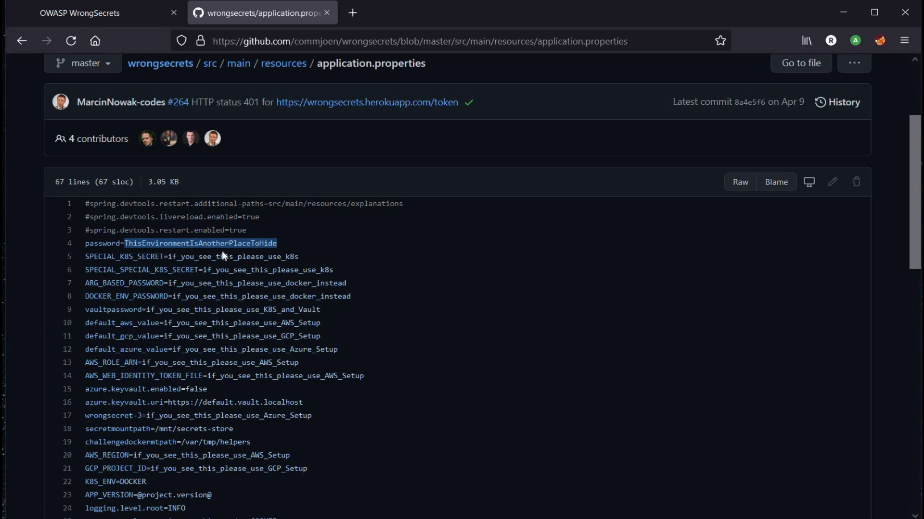
Scroll through the rest of the file, then reselect the line-4 password value.
{"action": "left_click", "coordinate": [24, 308]}
{"action": "scroll", "coordinate": [24, 309], "scroll_direction": "down", "scroll_amount": 2}
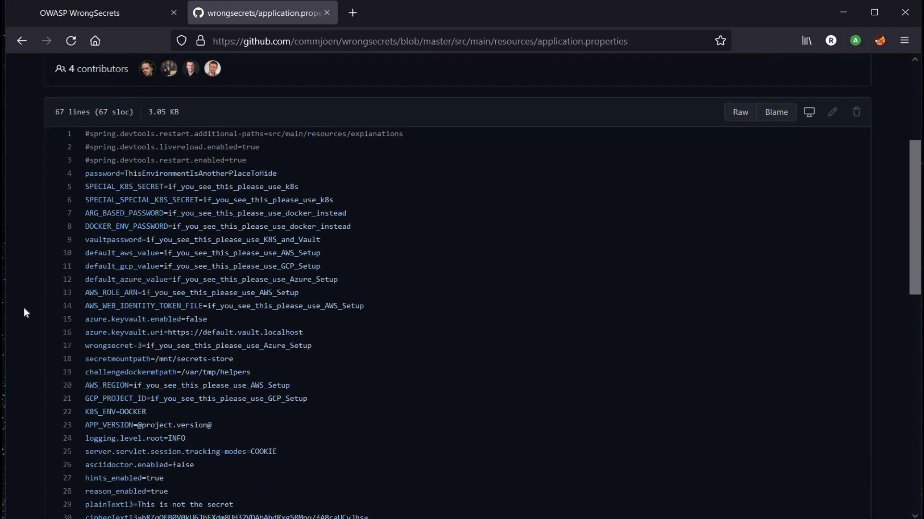
{"action": "scroll", "coordinate": [24, 309], "scroll_direction": "down", "scroll_amount": 1}
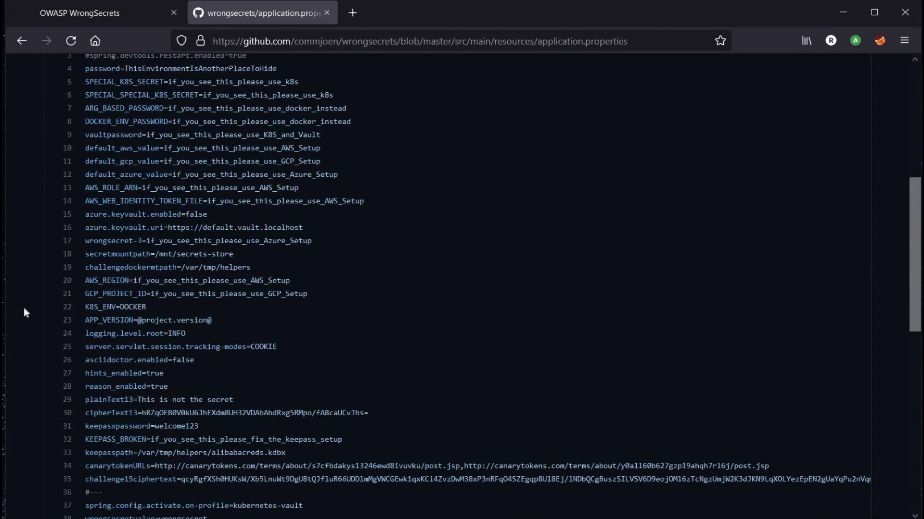
{"action": "scroll", "coordinate": [24, 309], "scroll_direction": "down", "scroll_amount": 1}
{"action": "scroll", "coordinate": [24, 309], "scroll_direction": "down", "scroll_amount": 1}
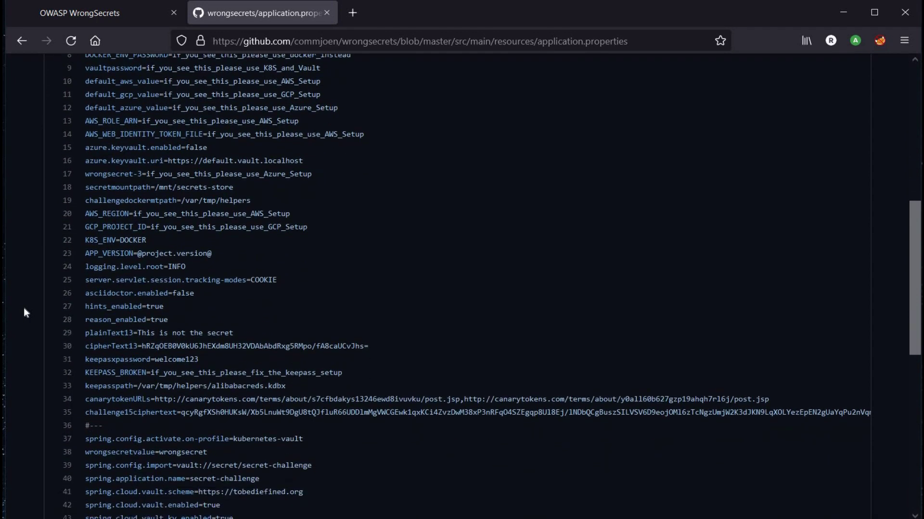
{"action": "scroll", "coordinate": [24, 309], "scroll_direction": "down", "scroll_amount": 1}
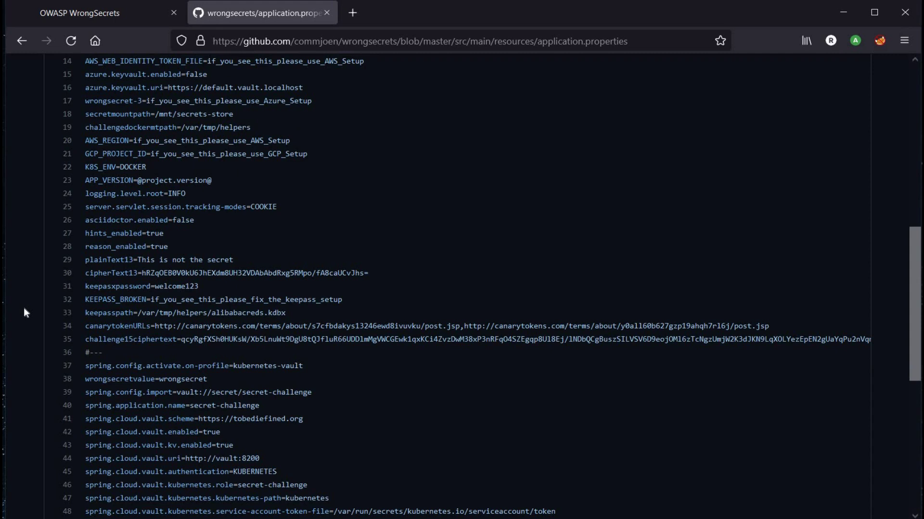
{"action": "scroll", "coordinate": [24, 313], "scroll_direction": "down", "scroll_amount": 1}
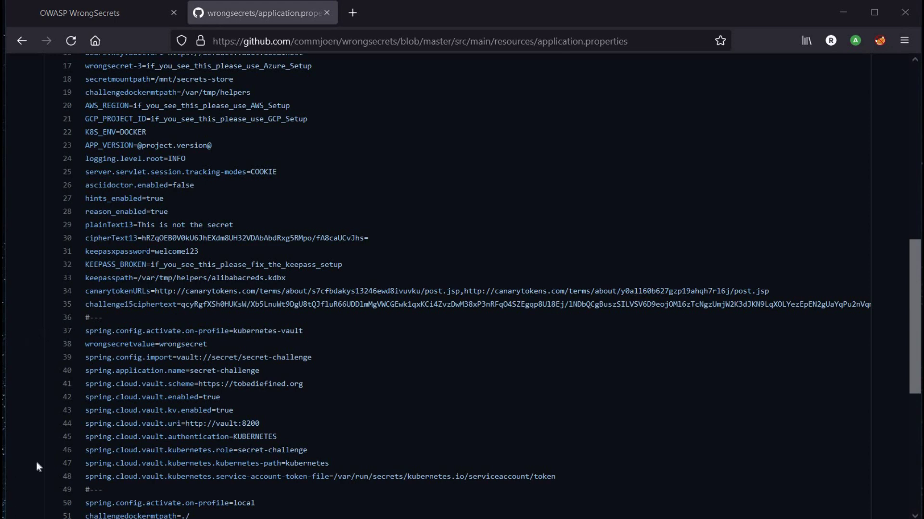
{"action": "scroll", "coordinate": [36, 440], "scroll_direction": "down", "scroll_amount": 3}
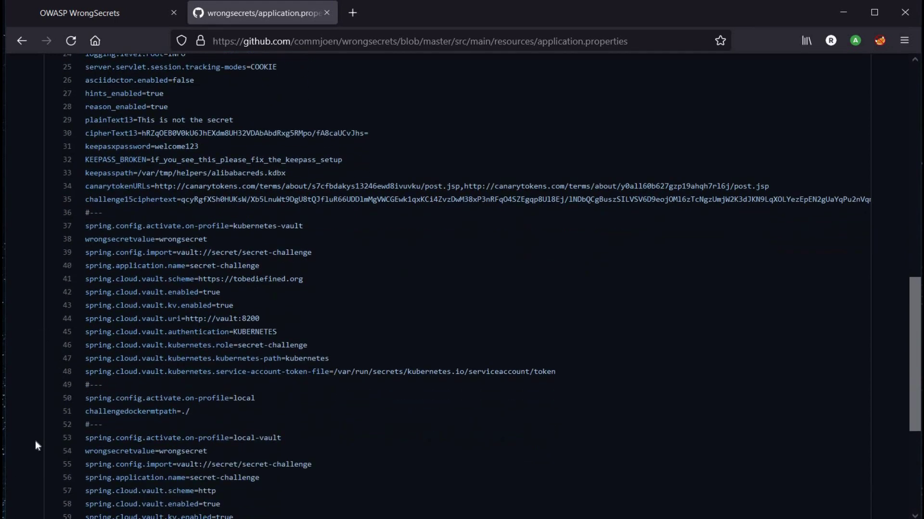
{"action": "scroll", "coordinate": [36, 441], "scroll_direction": "down", "scroll_amount": 2}
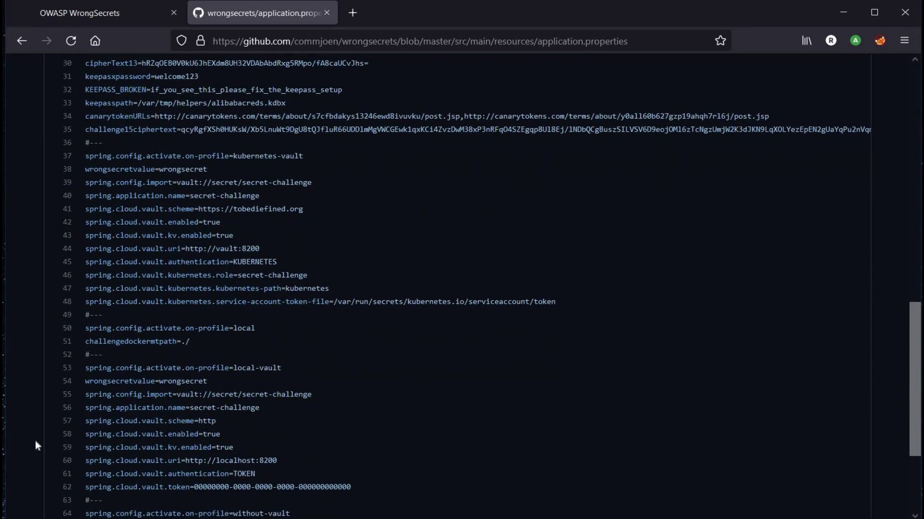
{"action": "scroll", "coordinate": [36, 441], "scroll_direction": "up", "scroll_amount": 2}
{"action": "scroll", "coordinate": [36, 440], "scroll_direction": "up", "scroll_amount": 2}
{"action": "scroll", "coordinate": [36, 440], "scroll_direction": "up", "scroll_amount": 3}
{"action": "scroll", "coordinate": [36, 440], "scroll_direction": "up", "scroll_amount": 10}
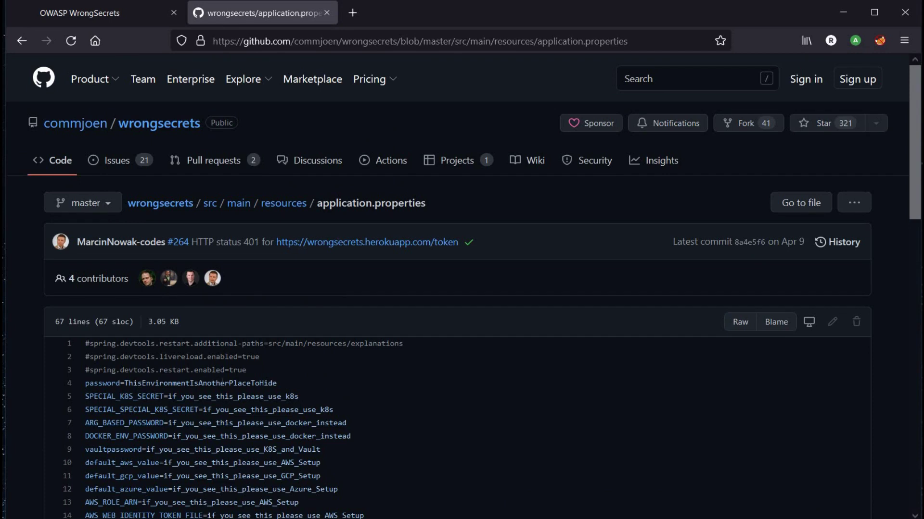
{"action": "double_click", "coordinate": [171, 384]}
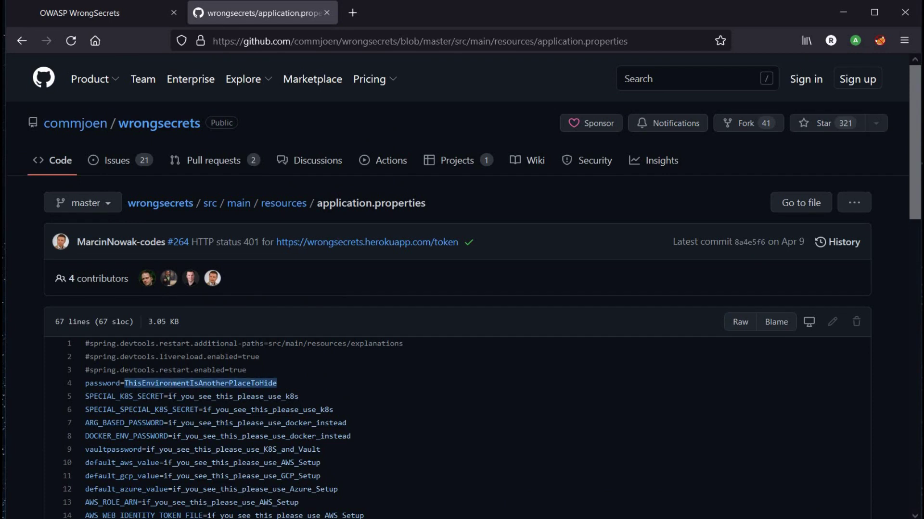
Paste ThisEnvironmentIsAnotherPlaceToHide as the Challenge 2 answer and submit it.
{"action": "left_click", "coordinate": [85, 13]}
{"action": "left_click", "coordinate": [230, 209]}
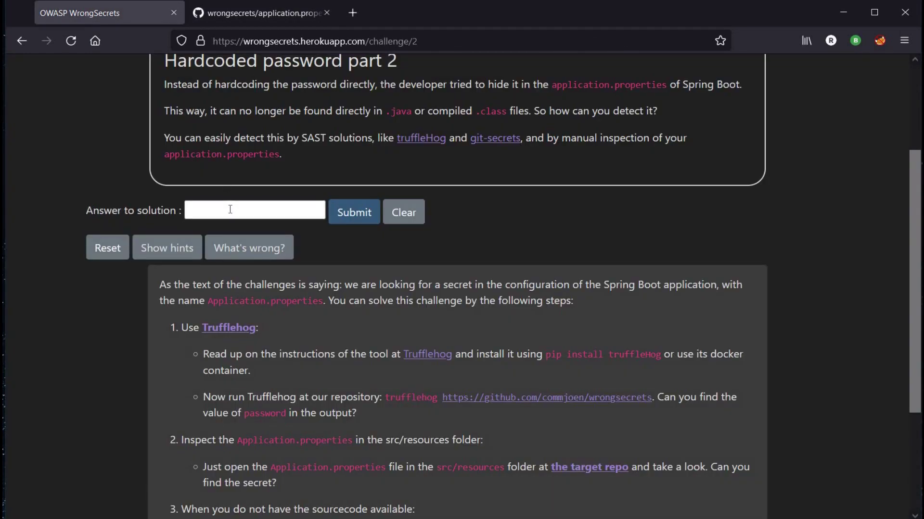
{"action": "key", "text": "ctrl+v"}
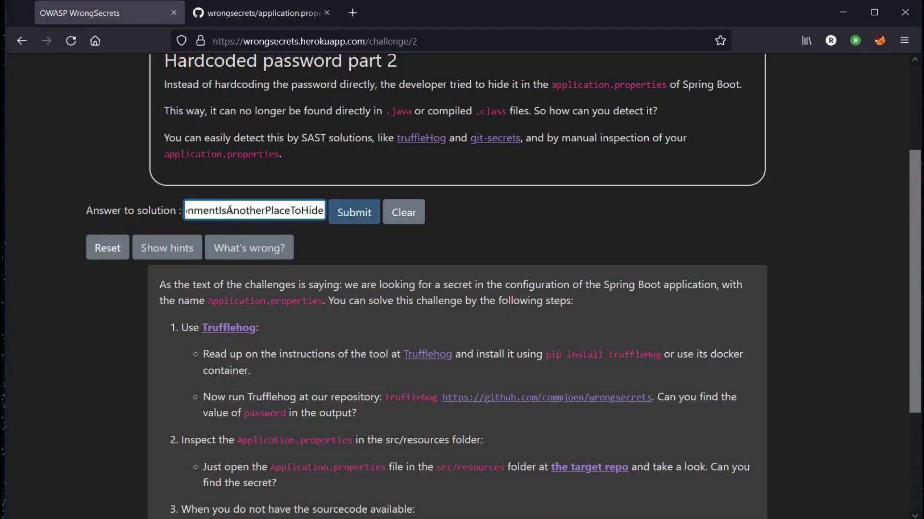
{"action": "left_click", "coordinate": [355, 216]}
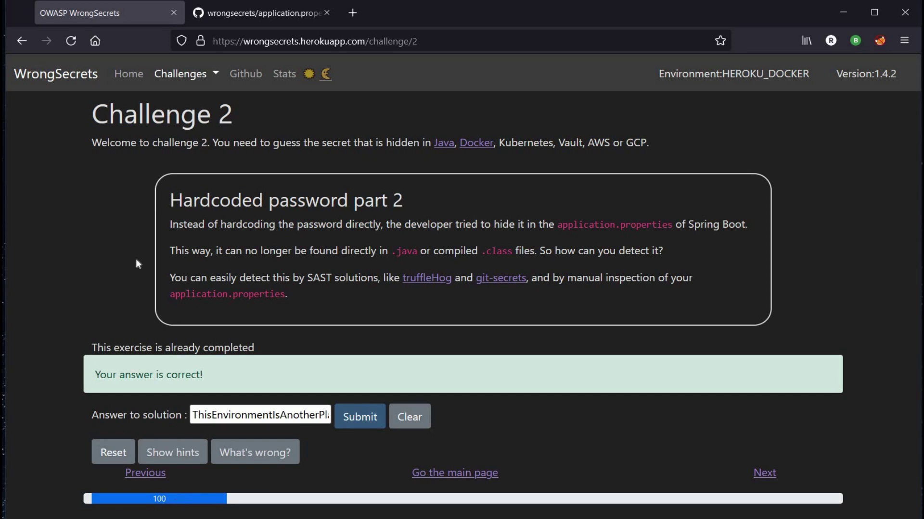
Go to Challenge 3 'Docker ENV based password' and highlight ENV in its description.
{"action": "left_click", "coordinate": [194, 77]}
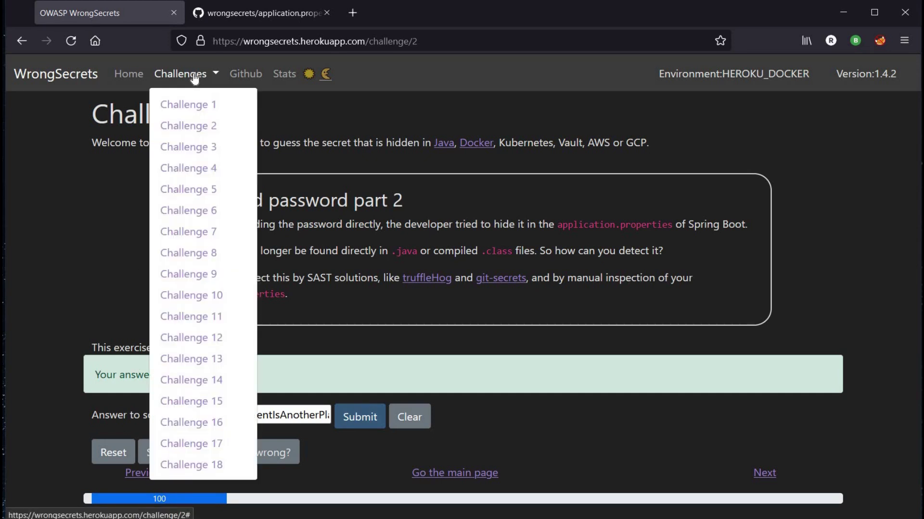
{"action": "left_click", "coordinate": [198, 149]}
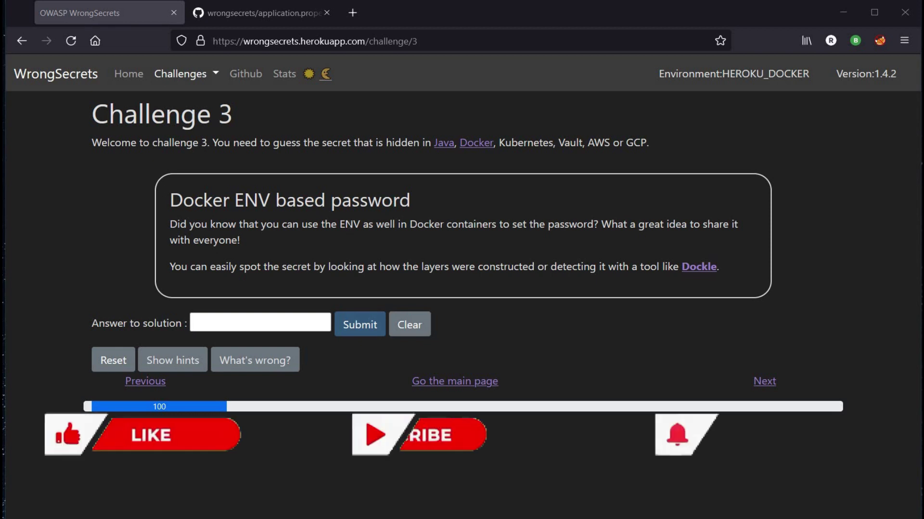
{"action": "double_click", "coordinate": [350, 224]}
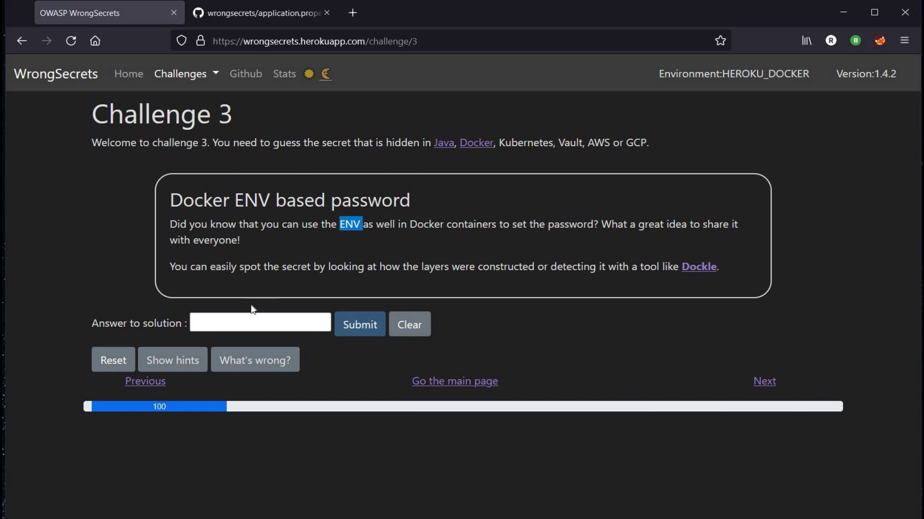
Submit the guess 'let's do it' as the Challenge 3 answer.
{"action": "left_click", "coordinate": [243, 322]}
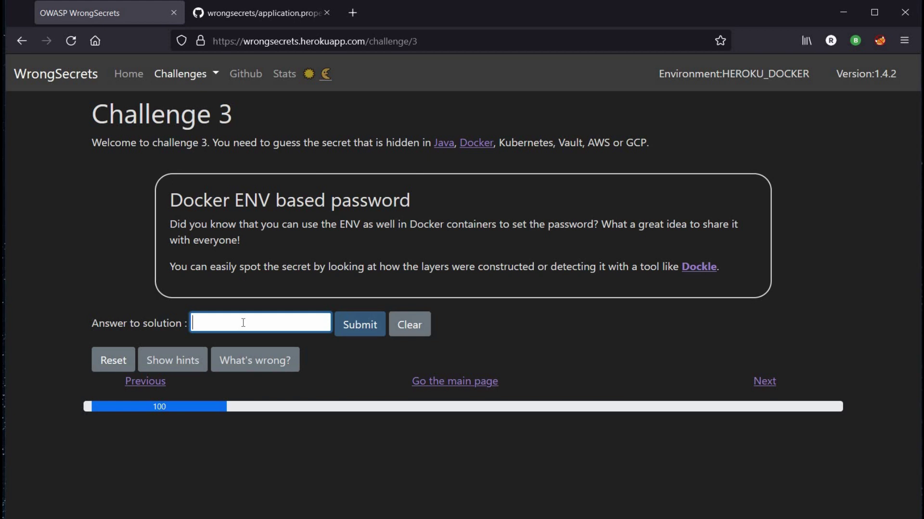
{"action": "type", "text": "le"}
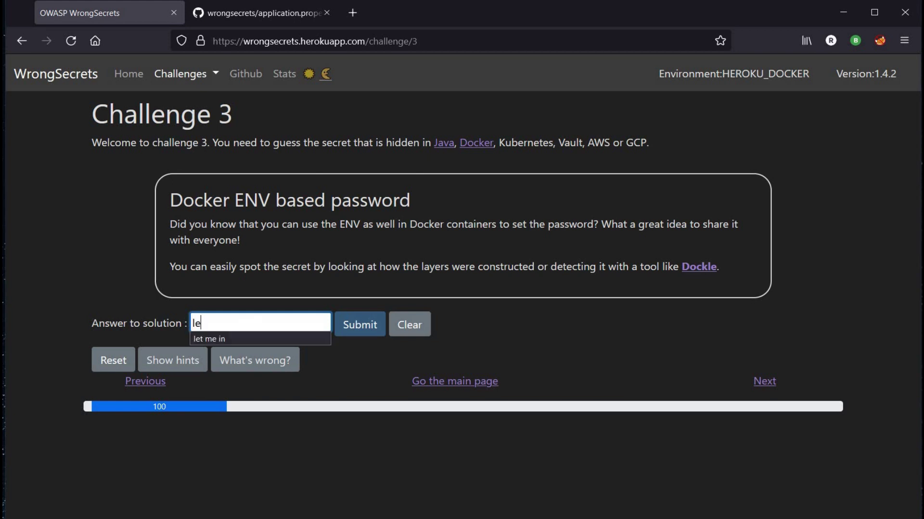
{"action": "type", "text": "t's d"}
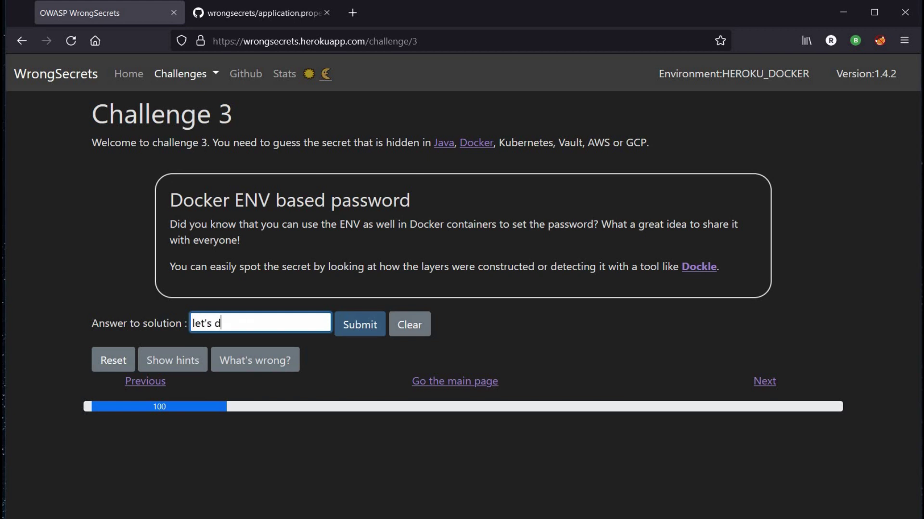
{"action": "type", "text": "o it"}
{"action": "left_click", "coordinate": [356, 328]}
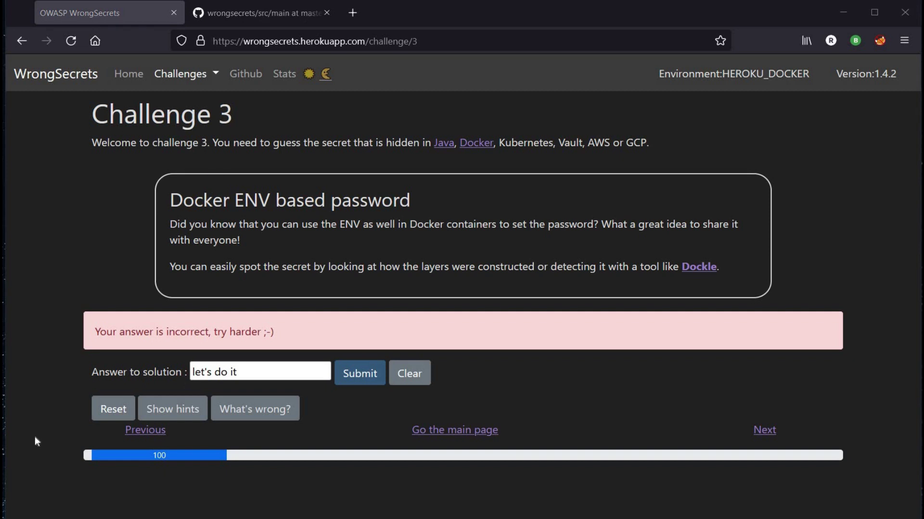
Show Challenge 3's hints and select DOCKER_ENV_PASSWORD in the first hint.
{"action": "left_click", "coordinate": [191, 415]}
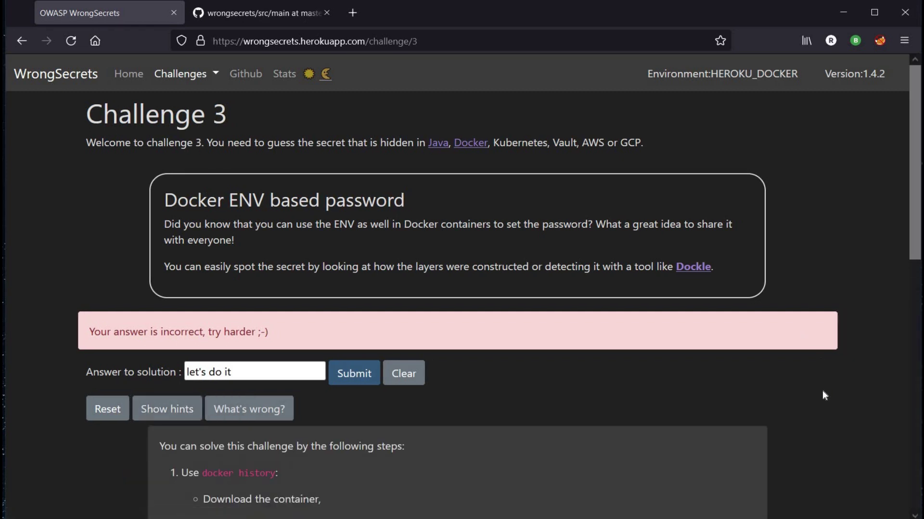
{"action": "scroll", "coordinate": [822, 395], "scroll_direction": "down", "scroll_amount": 2}
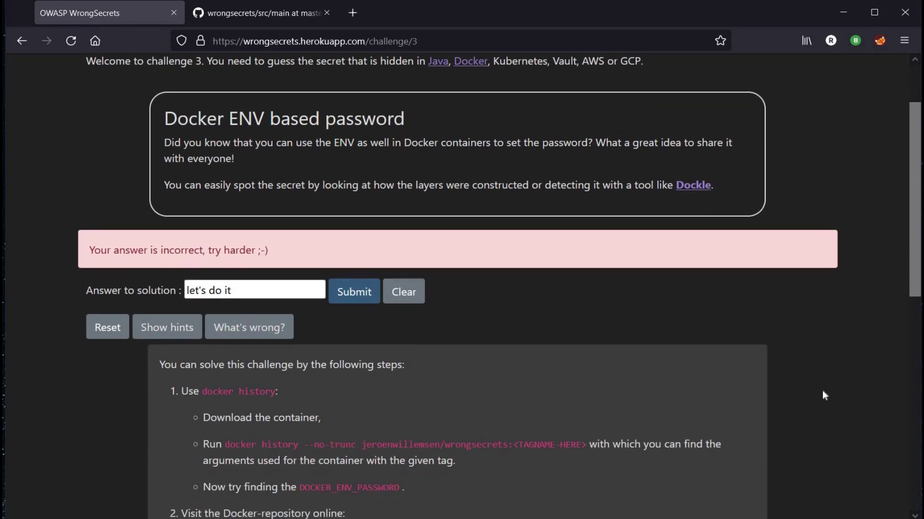
{"action": "scroll", "coordinate": [823, 395], "scroll_direction": "down", "scroll_amount": 1}
{"action": "scroll", "coordinate": [822, 396], "scroll_direction": "down", "scroll_amount": 2}
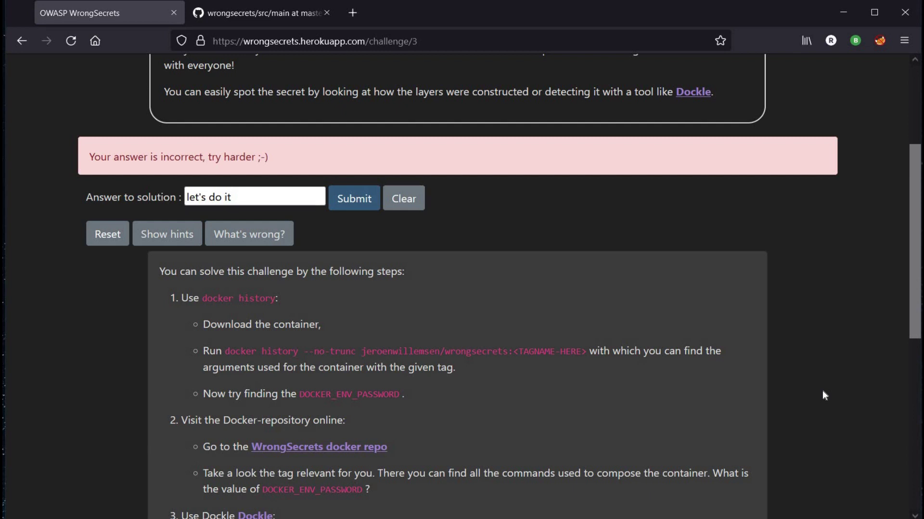
{"action": "scroll", "coordinate": [824, 396], "scroll_direction": "down", "scroll_amount": 1}
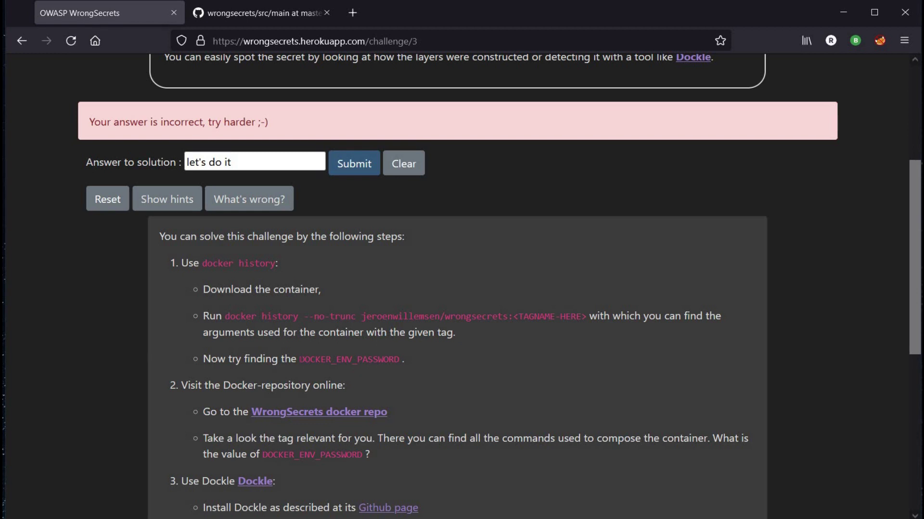
{"action": "left_click_drag", "start_coordinate": [299, 359], "coordinate": [399, 360]}
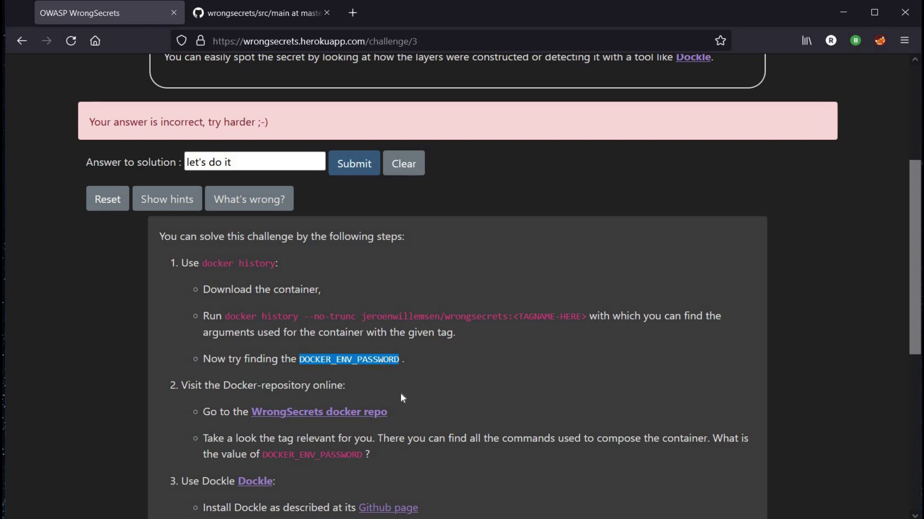
{"action": "key", "text": "alt+Tab"}
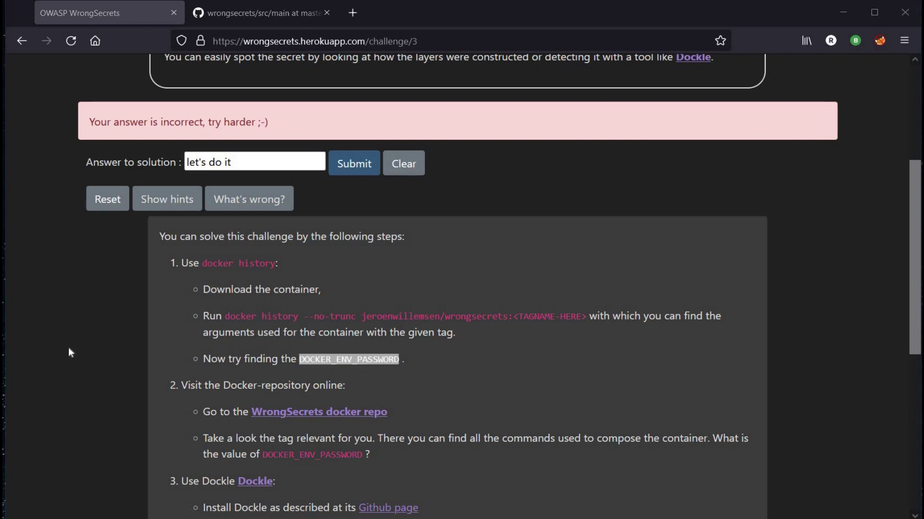
{"action": "left_click", "coordinate": [68, 347]}
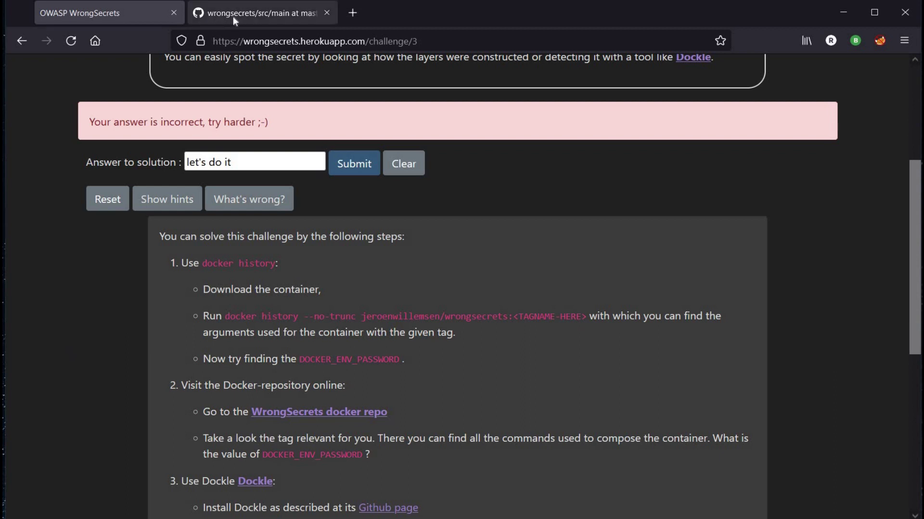
Search DuckDuckGo for 'docker hub wrong secrets' from the start page.
{"action": "left_click", "coordinate": [233, 17]}
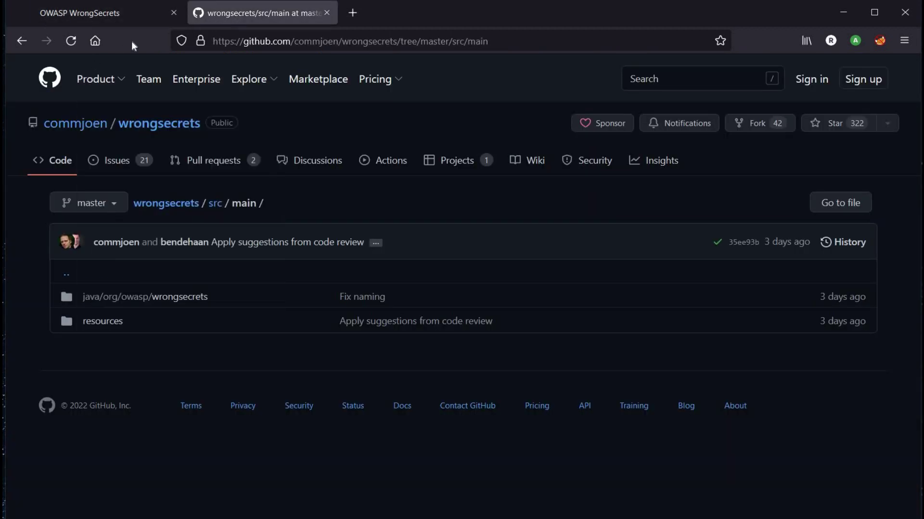
{"action": "left_click", "coordinate": [94, 40]}
{"action": "type", "text": "d"}
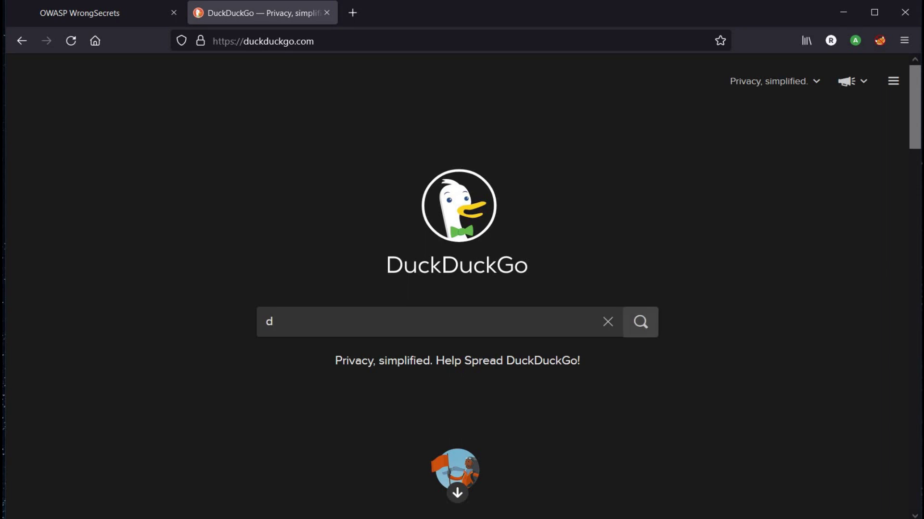
{"action": "type", "text": "ocker hub "}
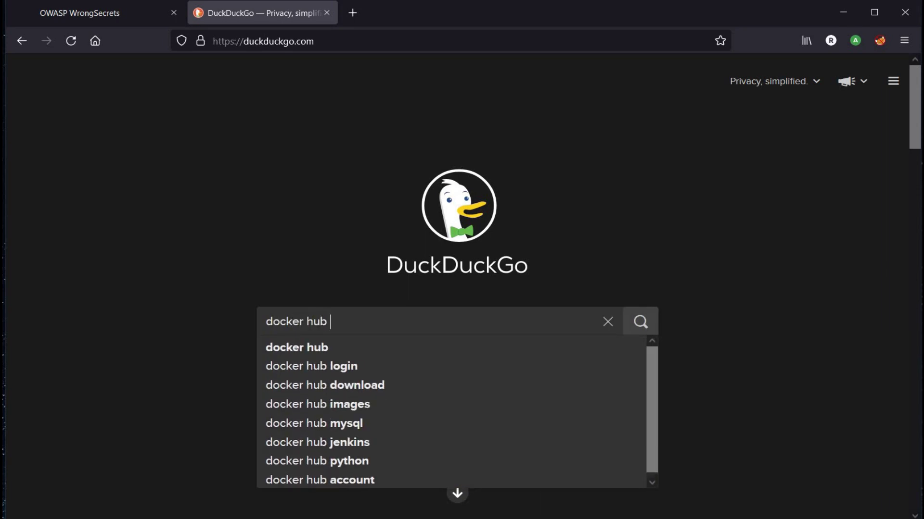
{"action": "type", "text": "wrong sec"}
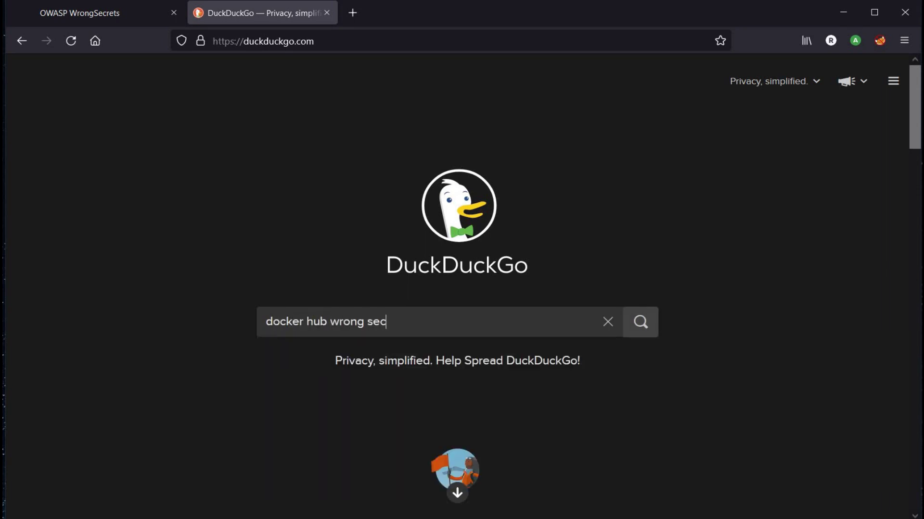
{"action": "type", "text": "rets"}
{"action": "key", "text": "Return"}
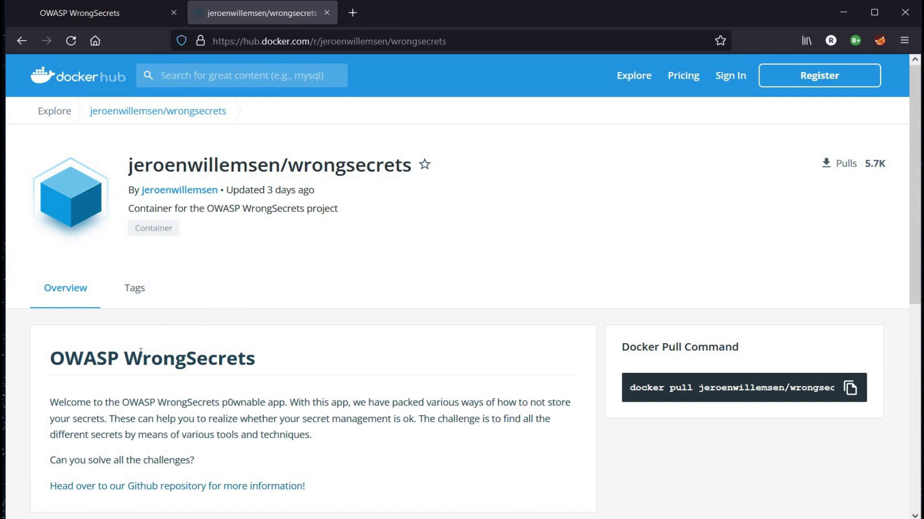
Show the wrongsecrets image Tags list and scroll to the 1.4.2-local-vault tag.
{"action": "left_click", "coordinate": [144, 290]}
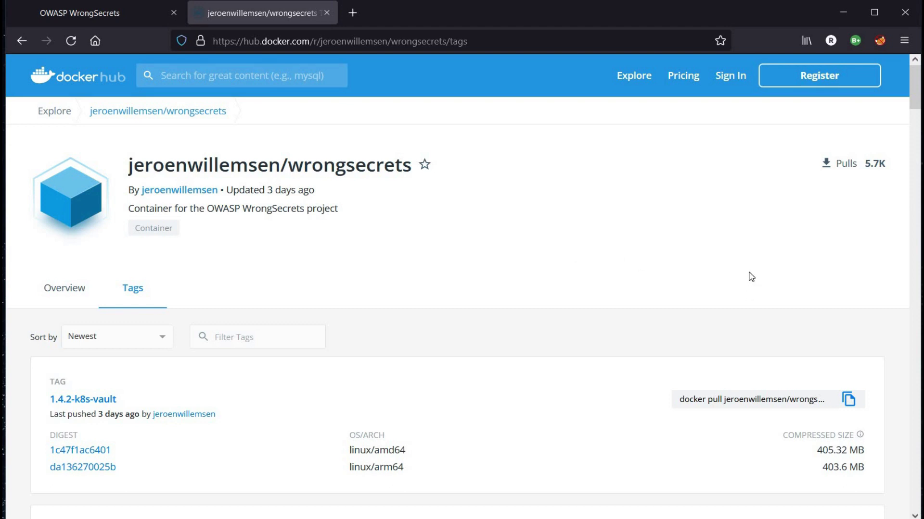
{"action": "scroll", "coordinate": [751, 277], "scroll_direction": "down", "scroll_amount": 2}
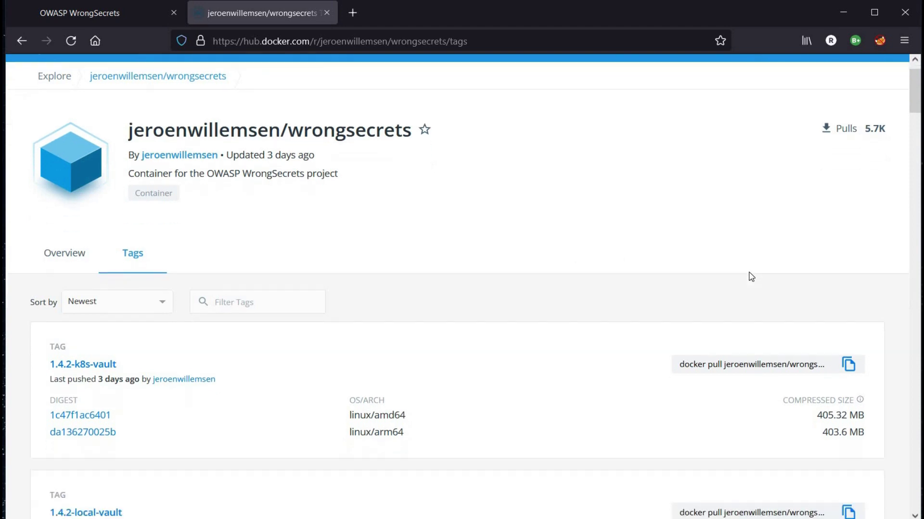
{"action": "scroll", "coordinate": [751, 277], "scroll_direction": "down", "scroll_amount": 2}
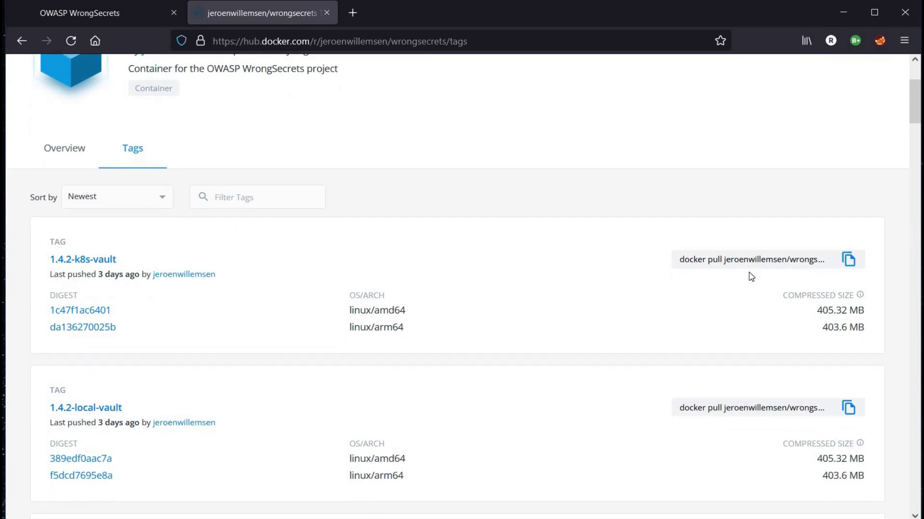
{"action": "scroll", "coordinate": [752, 277], "scroll_direction": "down", "scroll_amount": 2}
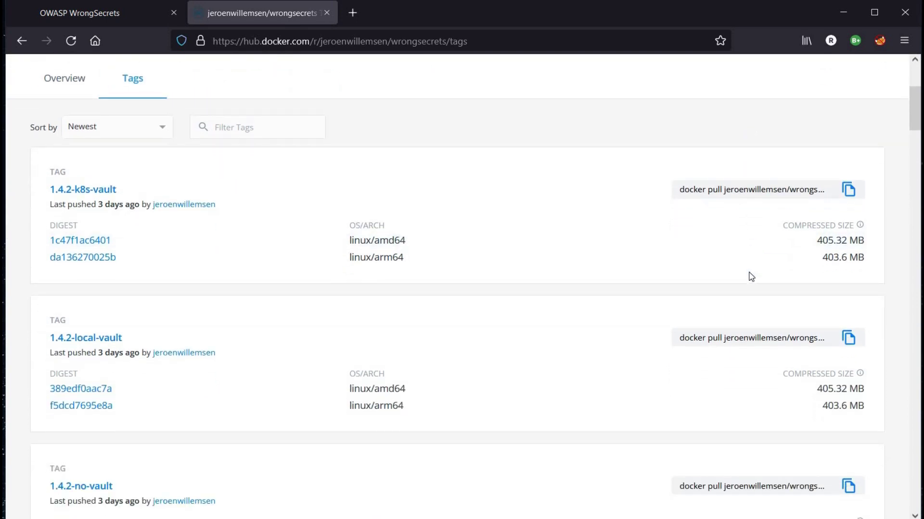
{"action": "scroll", "coordinate": [752, 277], "scroll_direction": "down", "scroll_amount": 1}
{"action": "scroll", "coordinate": [752, 277], "scroll_direction": "down", "scroll_amount": 1}
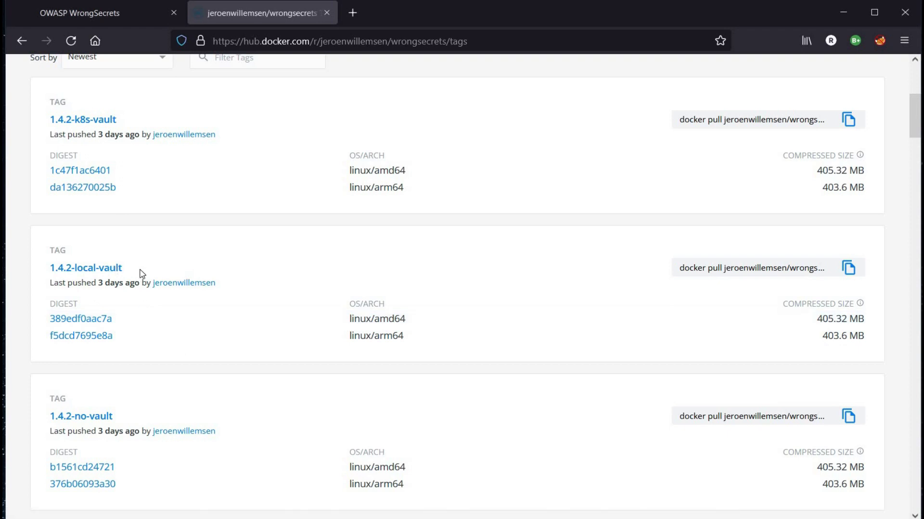
Open the 1.4.2-local-vault image layers and scroll down the layer list.
{"action": "left_click", "coordinate": [108, 270]}
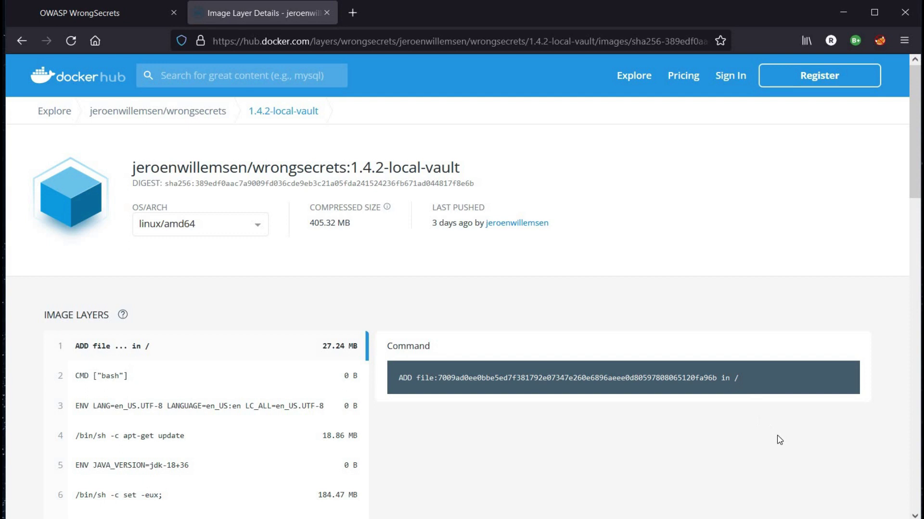
{"action": "scroll", "coordinate": [873, 455], "scroll_direction": "down", "scroll_amount": 2}
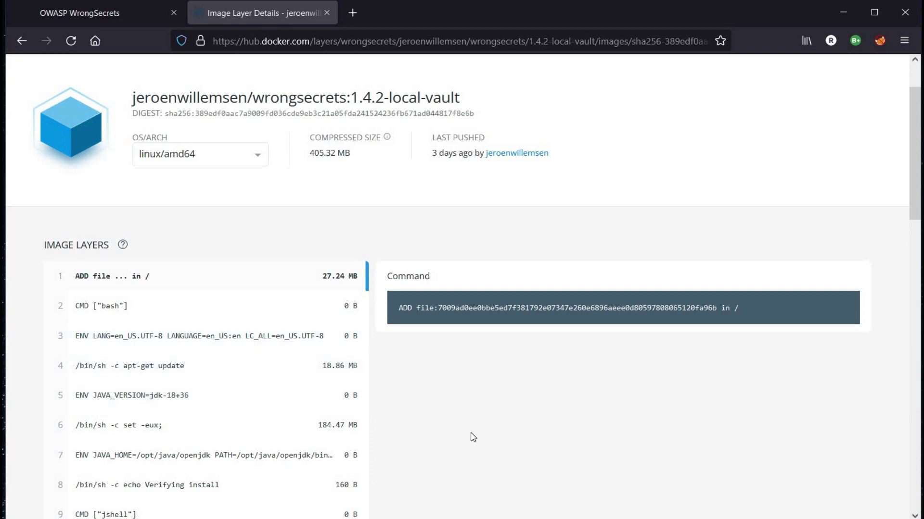
{"action": "scroll", "coordinate": [474, 437], "scroll_direction": "down", "scroll_amount": 2}
{"action": "scroll", "coordinate": [473, 436], "scroll_direction": "down", "scroll_amount": 1}
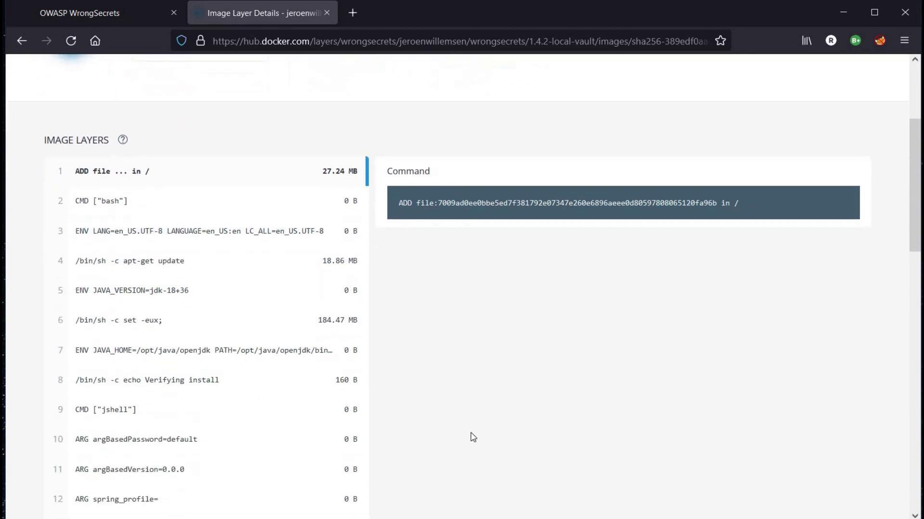
{"action": "scroll", "coordinate": [473, 437], "scroll_direction": "down", "scroll_amount": 1}
{"action": "scroll", "coordinate": [474, 436], "scroll_direction": "down", "scroll_amount": 1}
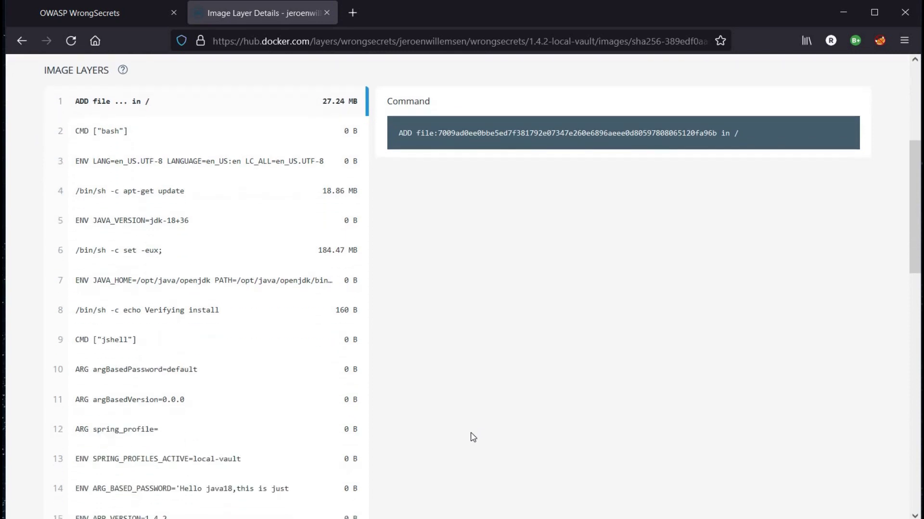
{"action": "scroll", "coordinate": [474, 437], "scroll_direction": "down", "scroll_amount": 1}
{"action": "scroll", "coordinate": [473, 436], "scroll_direction": "down", "scroll_amount": 1}
{"action": "scroll", "coordinate": [473, 437], "scroll_direction": "down", "scroll_amount": 1}
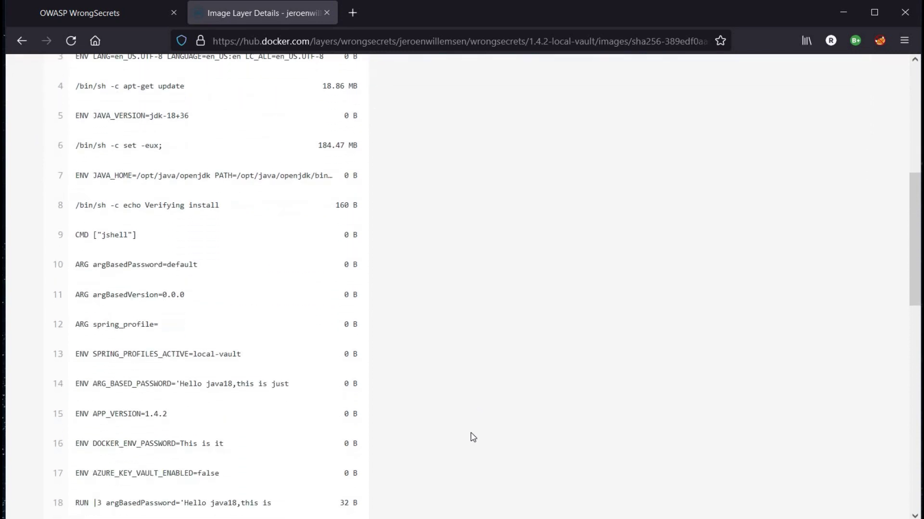
{"action": "scroll", "coordinate": [474, 437], "scroll_direction": "down", "scroll_amount": 1}
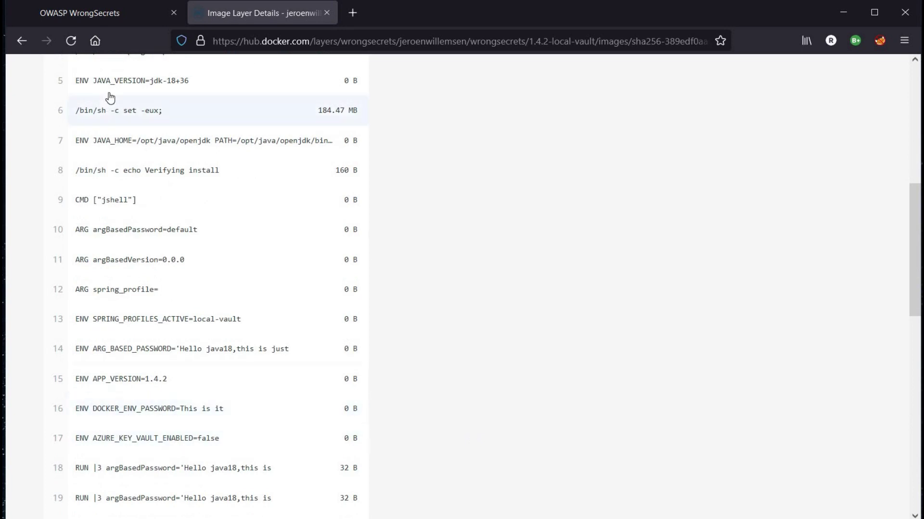
Check the DOCKER_ENV_PASSWORD name in the hint and expand that layer's command.
{"action": "left_click", "coordinate": [92, 13]}
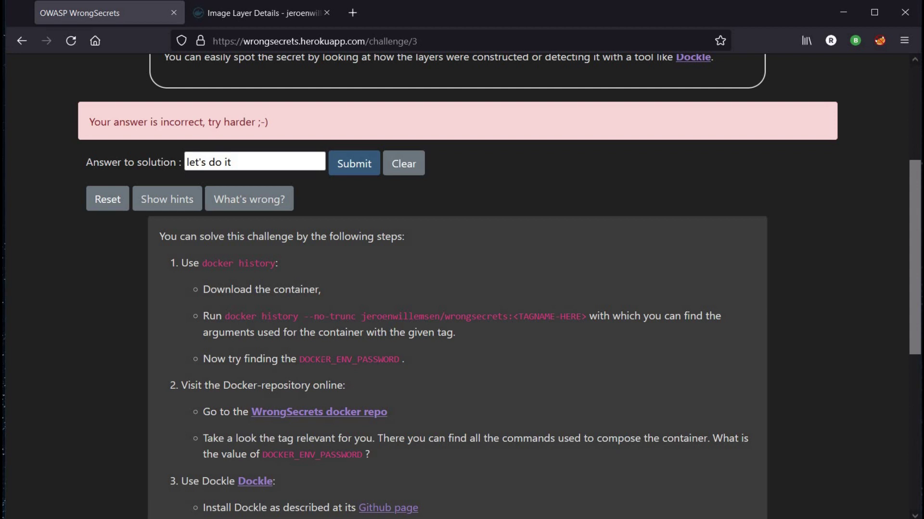
{"action": "double_click", "coordinate": [322, 360]}
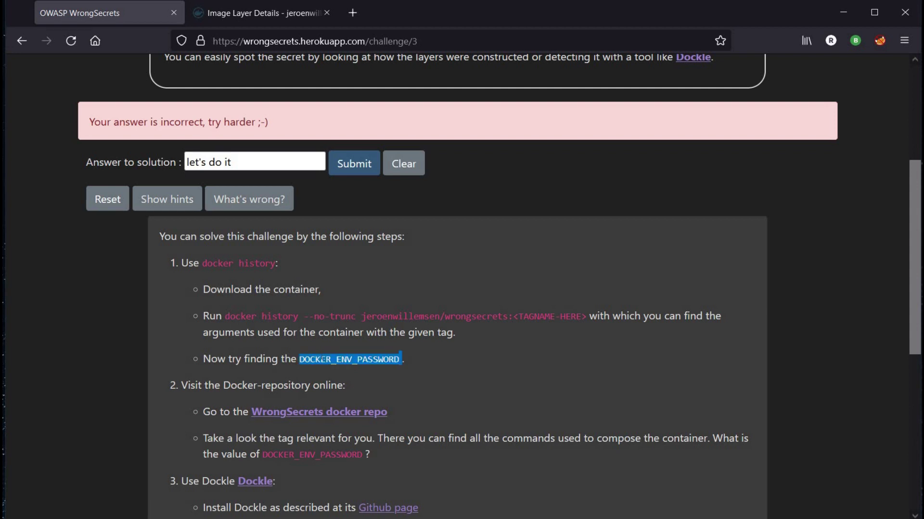
{"action": "left_click", "coordinate": [260, 13]}
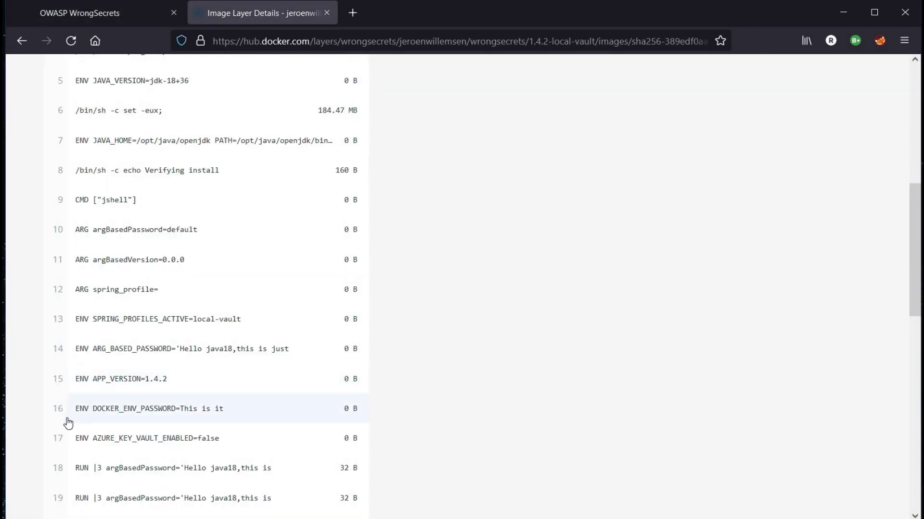
{"action": "left_click", "coordinate": [120, 414]}
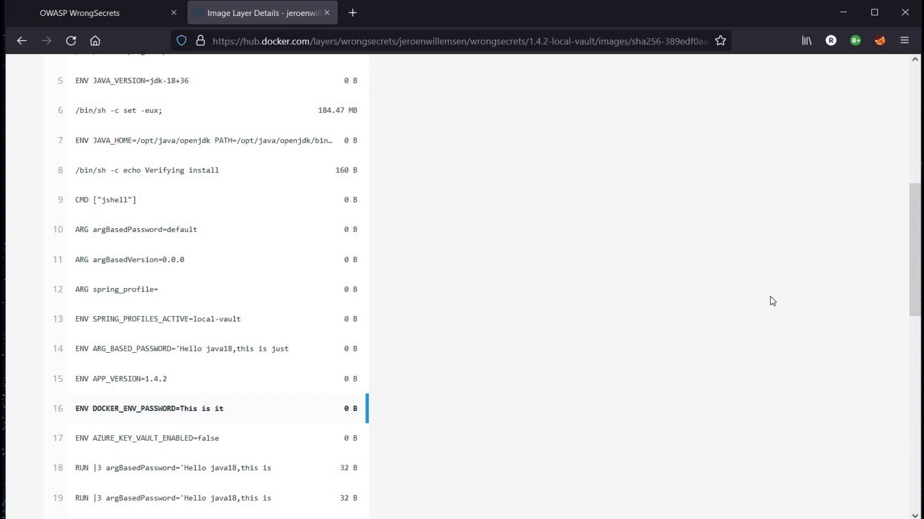
{"action": "scroll", "coordinate": [772, 301], "scroll_direction": "up", "scroll_amount": 3}
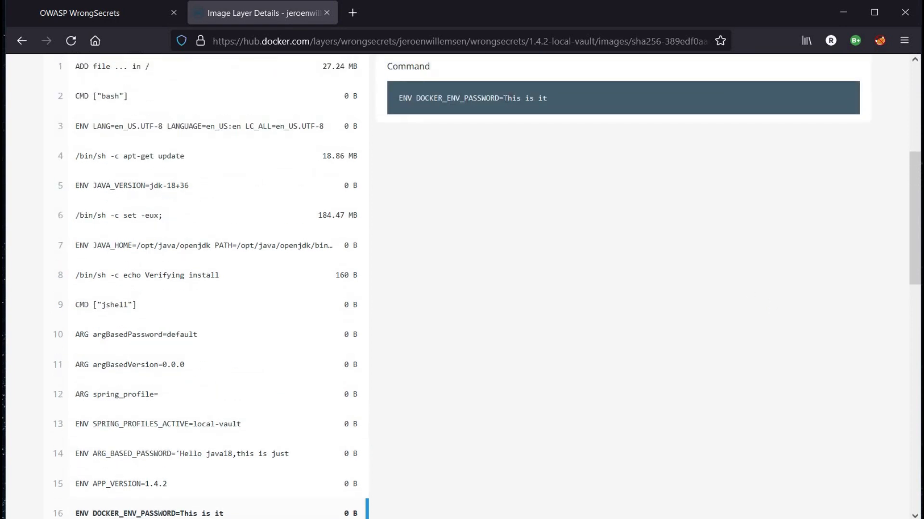
{"action": "double_click", "coordinate": [505, 98]}
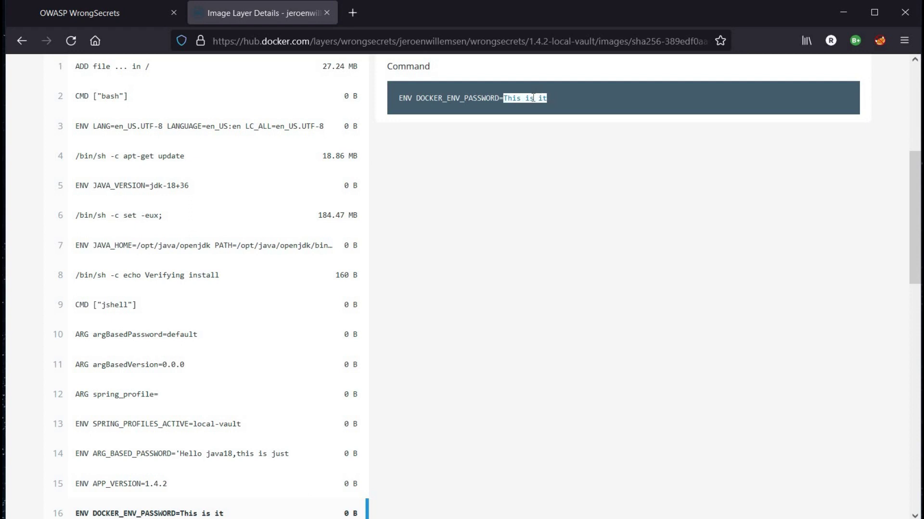
{"action": "right_click", "coordinate": [533, 98]}
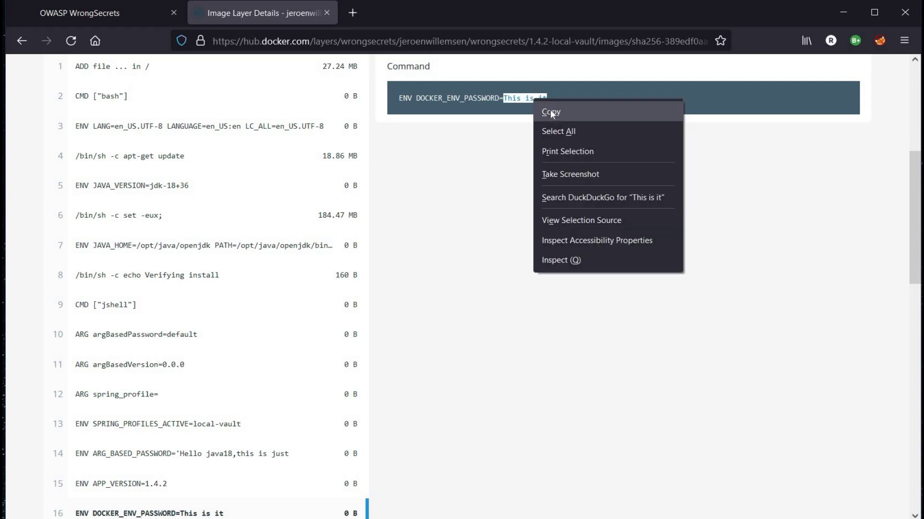
{"action": "left_click", "coordinate": [550, 109]}
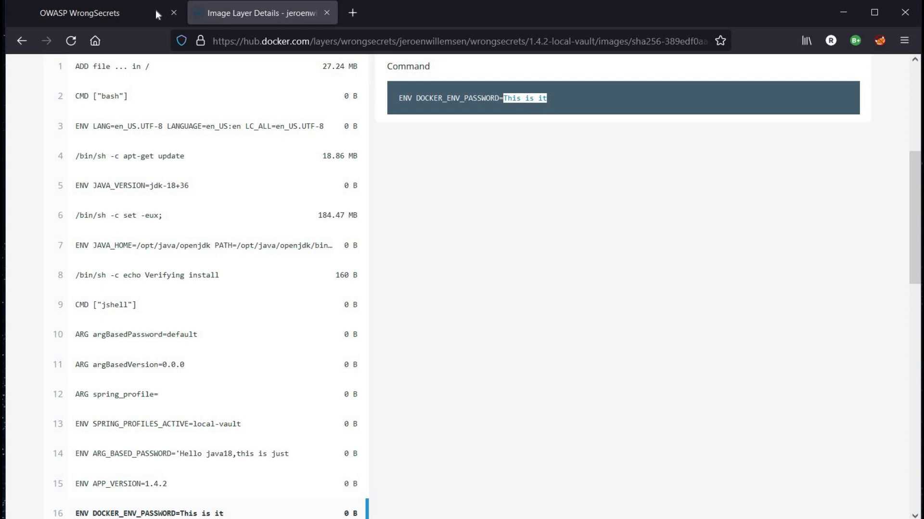
{"action": "left_click", "coordinate": [135, 15]}
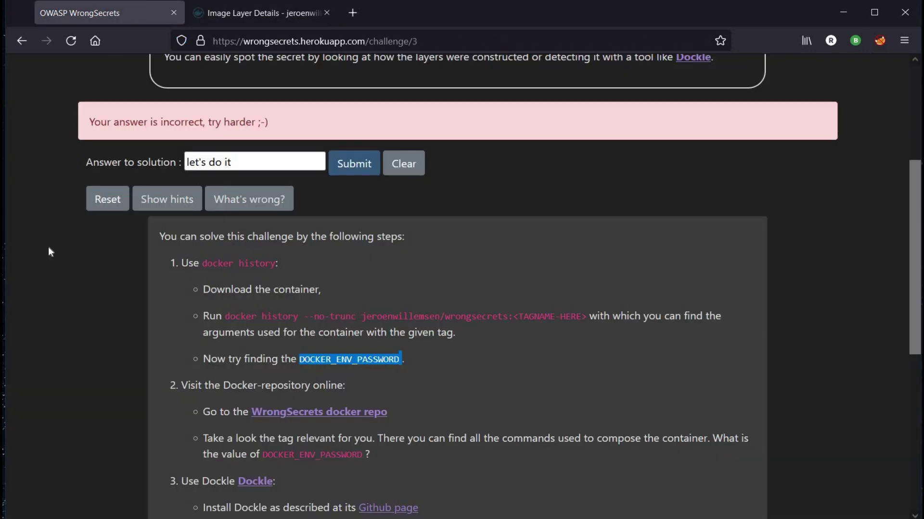
Replace the old answer with 'This is it' and submit Challenge 3.
{"action": "left_click", "coordinate": [254, 160]}
{"action": "left_click", "coordinate": [253, 162]}
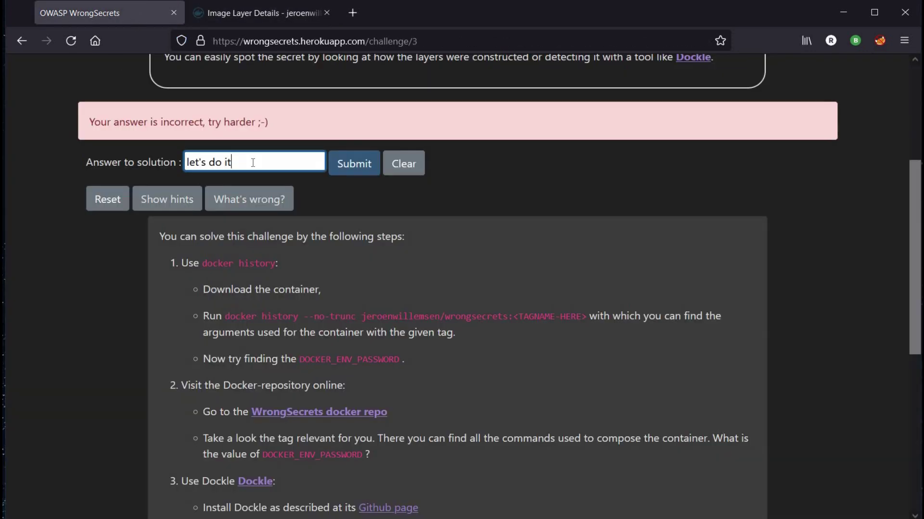
{"action": "key", "text": "BackSpace"}
{"action": "key", "text": "BackSpace"}
{"action": "key", "text": "BackSpace"}
{"action": "key", "text": "BackSpace"}
{"action": "key", "text": "BackSpace"}
{"action": "key", "text": "BackSpace"}
{"action": "key", "text": "BackSpace"}
{"action": "key", "text": "BackSpace"}
{"action": "key", "text": "BackSpace"}
{"action": "type", "text": "This is it"}
{"action": "left_click", "coordinate": [359, 174]}
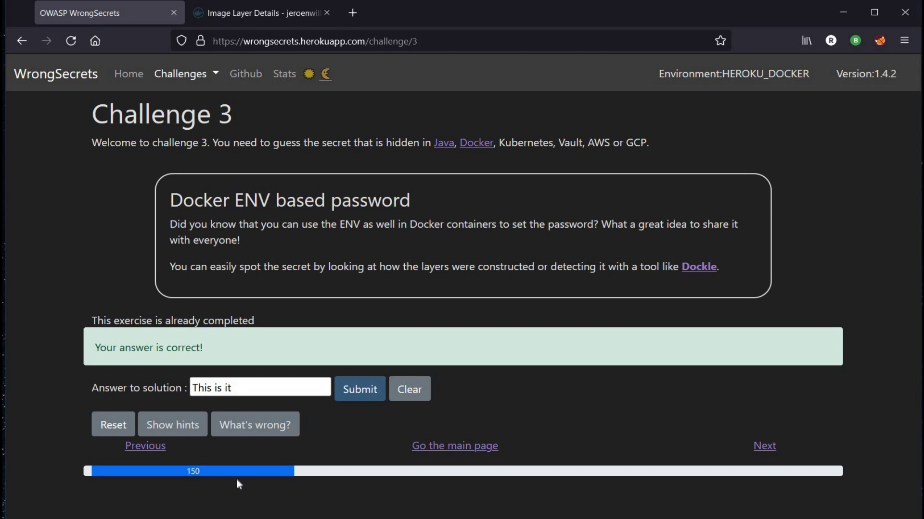
{"action": "left_click", "coordinate": [179, 73]}
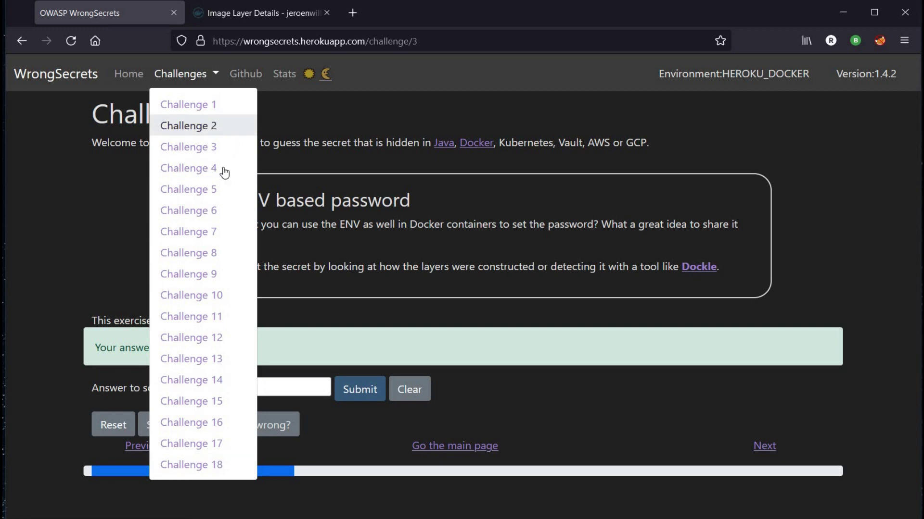
{"action": "left_click", "coordinate": [71, 204]}
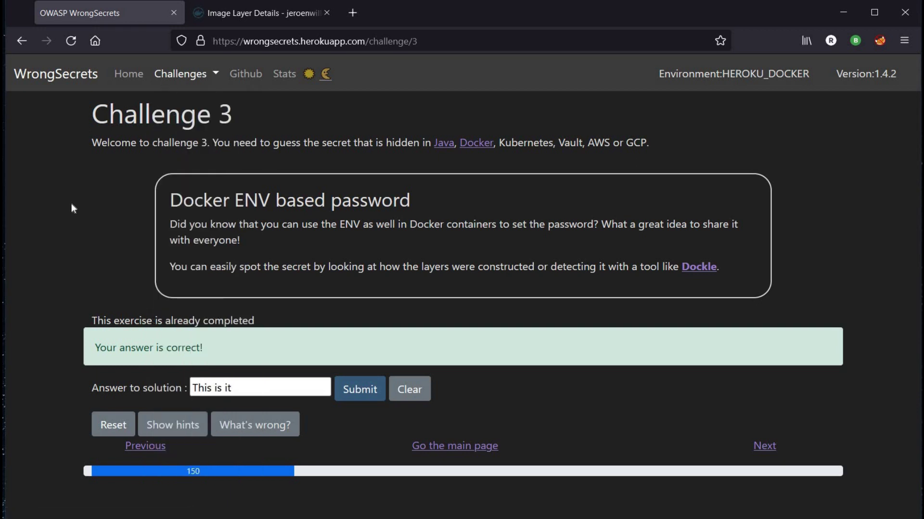